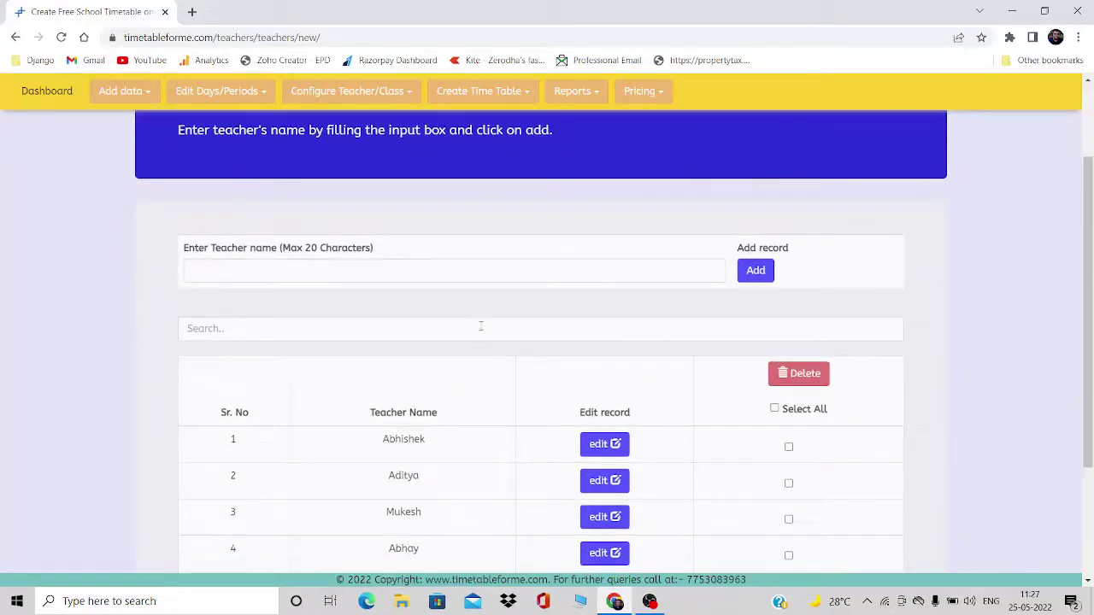
# Step: Add two new teacher records, entering each teacher's first name
pyautogui.click(461, 260)
pyautogui.write('Rajesh')
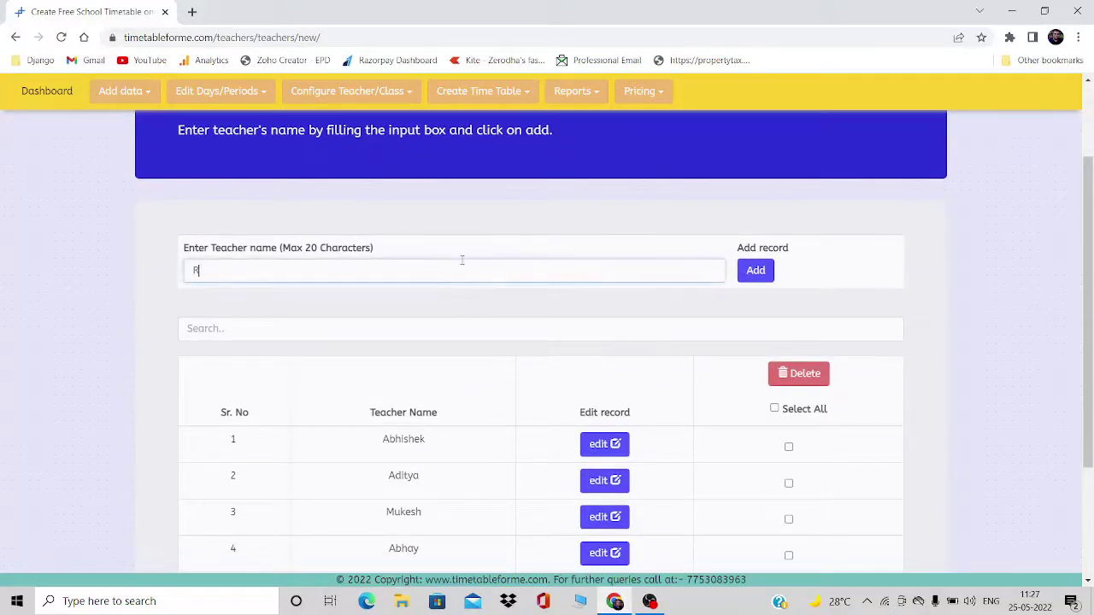
pyautogui.click(756, 270)
pyautogui.click(544, 274)
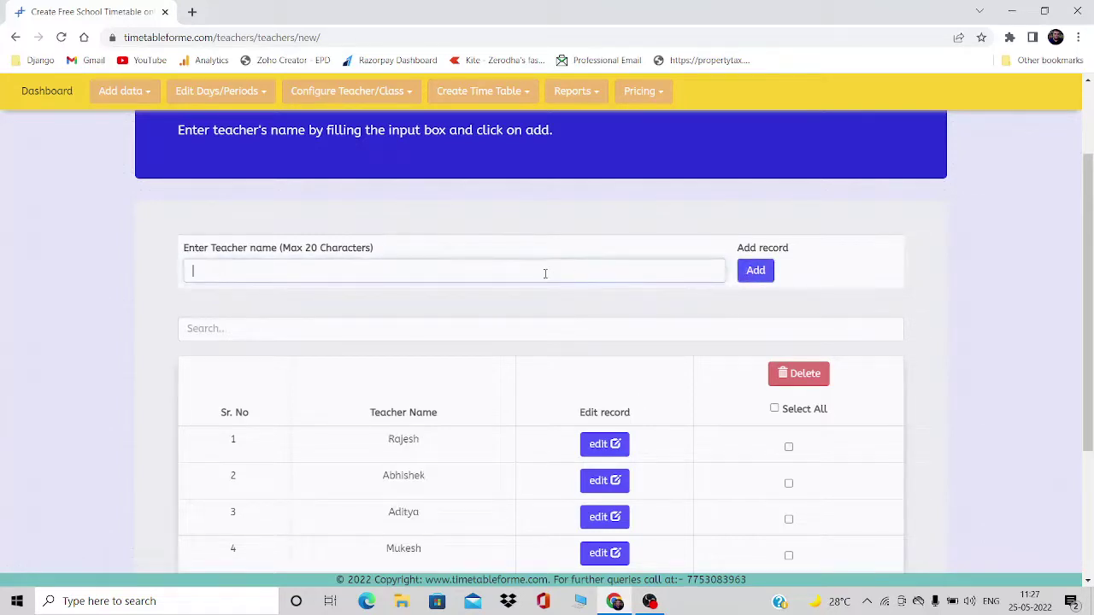
pyautogui.write('Swapnil')
pyautogui.click(760, 271)
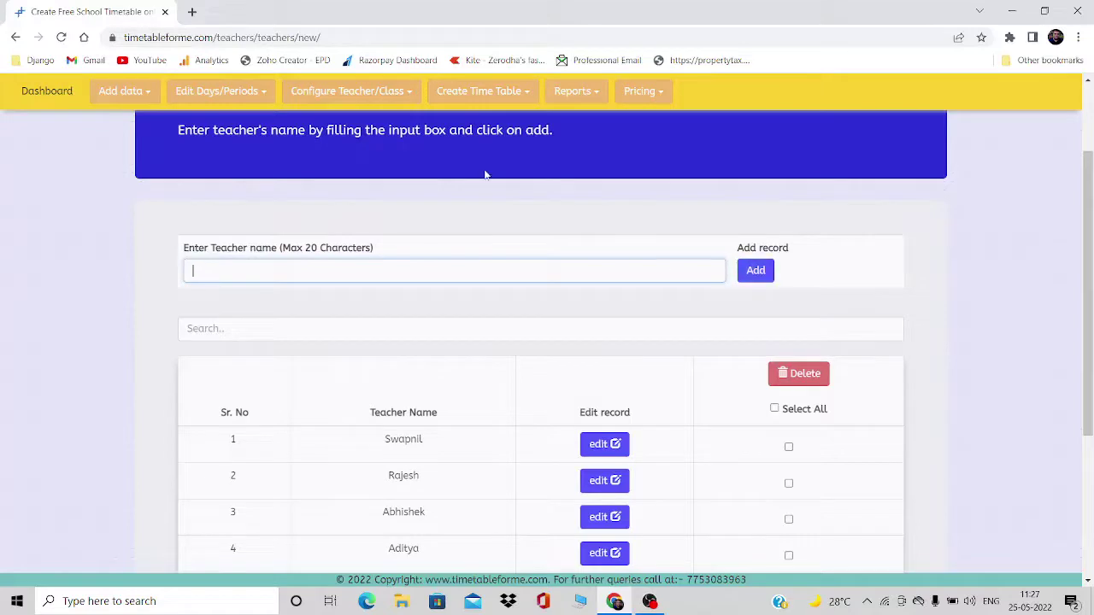
# Step: In the teacher configuration, assign Music to the first of the two newly added teachers
pyautogui.click(381, 95)
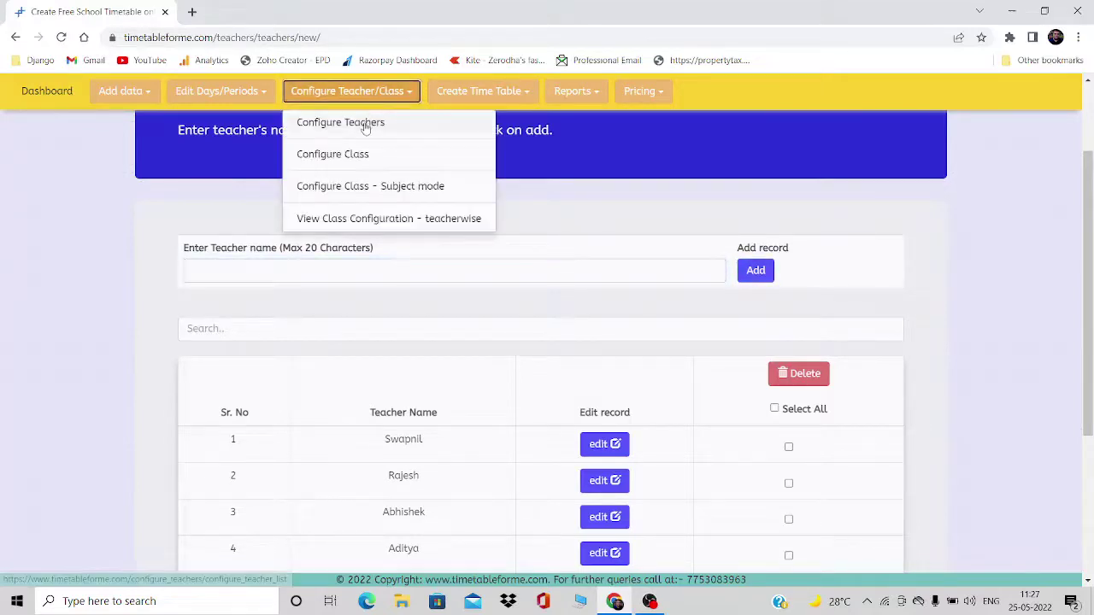
pyautogui.click(366, 126)
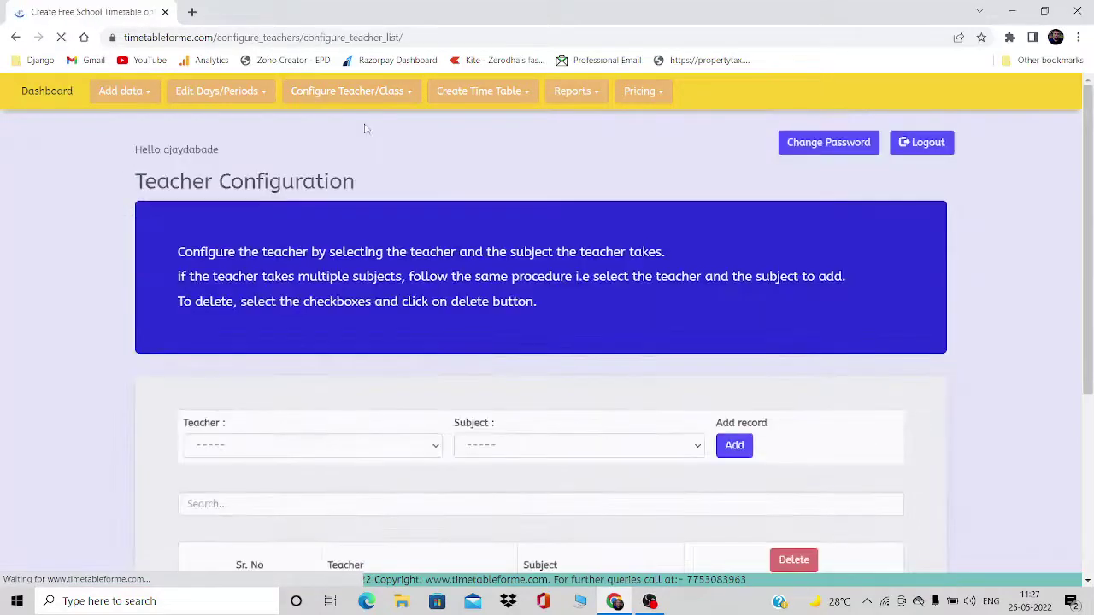
pyautogui.scroll(-3, 596, 291)
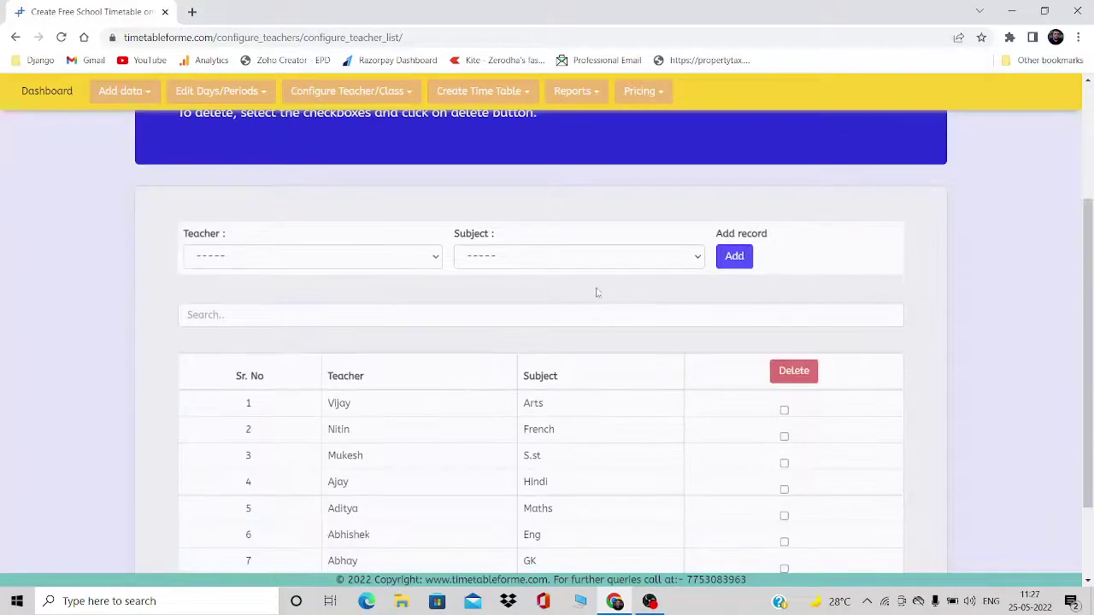
pyautogui.click(396, 261)
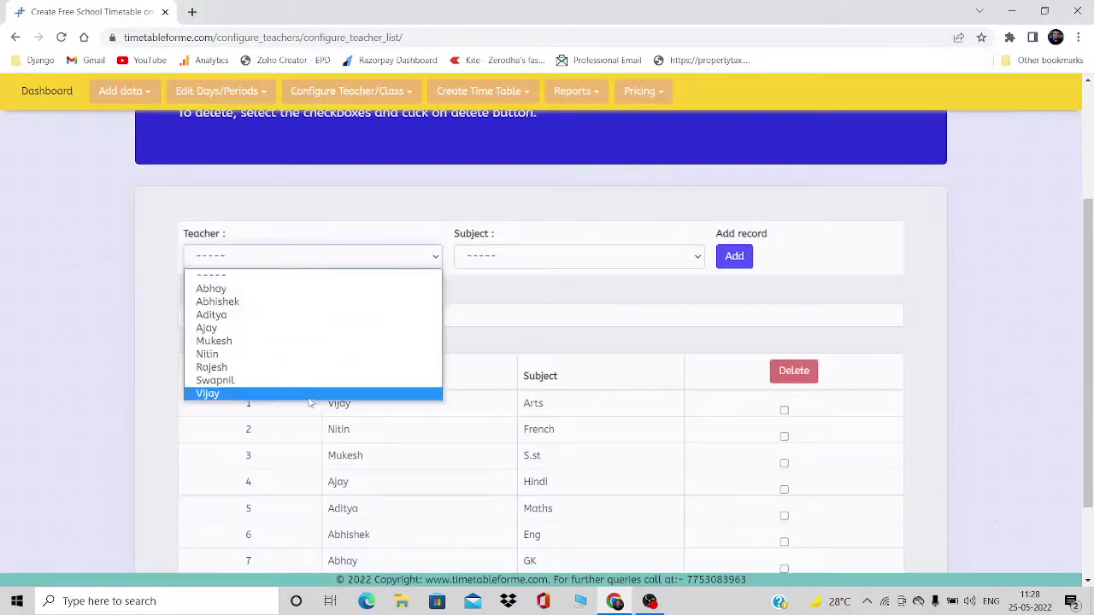
pyautogui.click(310, 367)
pyautogui.click(532, 262)
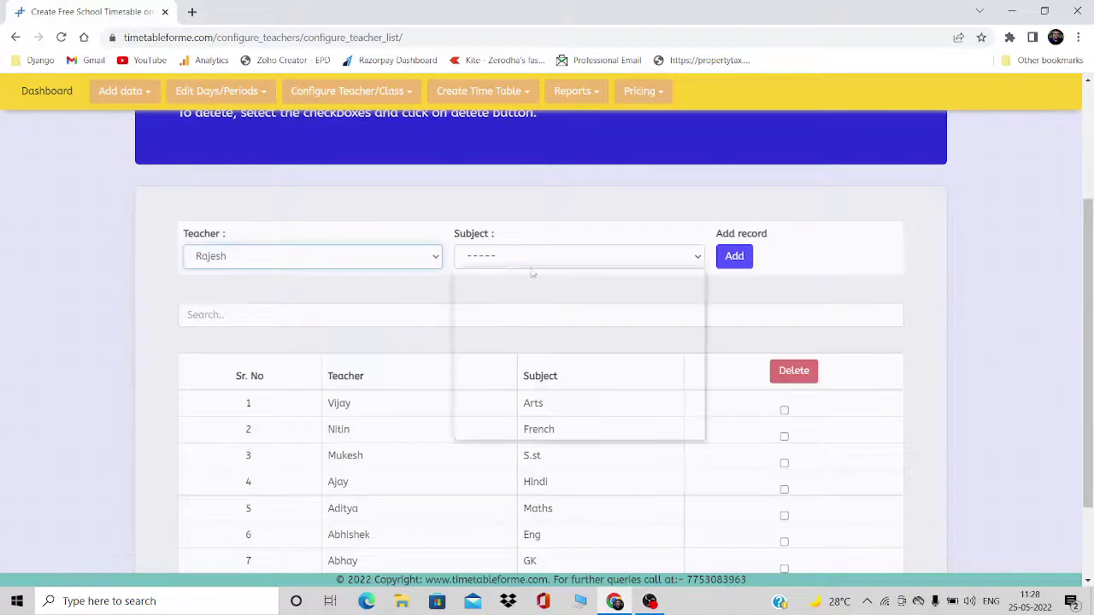
pyautogui.click(498, 408)
pyautogui.click(734, 259)
# Step: Assign Drawing to the second newly added teacher in the teacher configuration
pyautogui.click(325, 259)
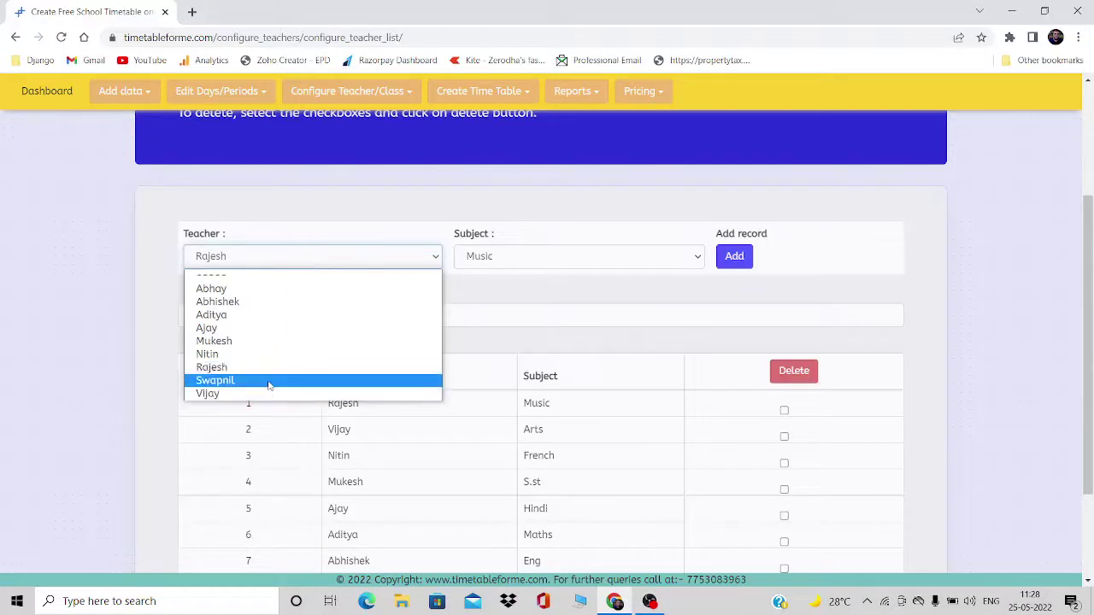
pyautogui.click(267, 382)
pyautogui.click(516, 261)
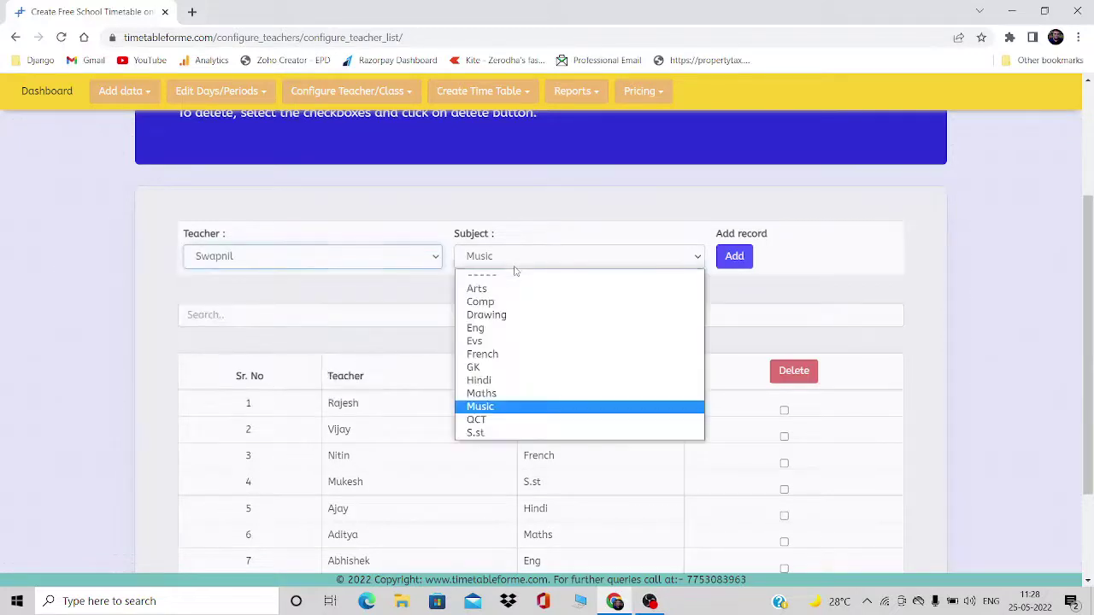
pyautogui.click(512, 314)
pyautogui.click(733, 260)
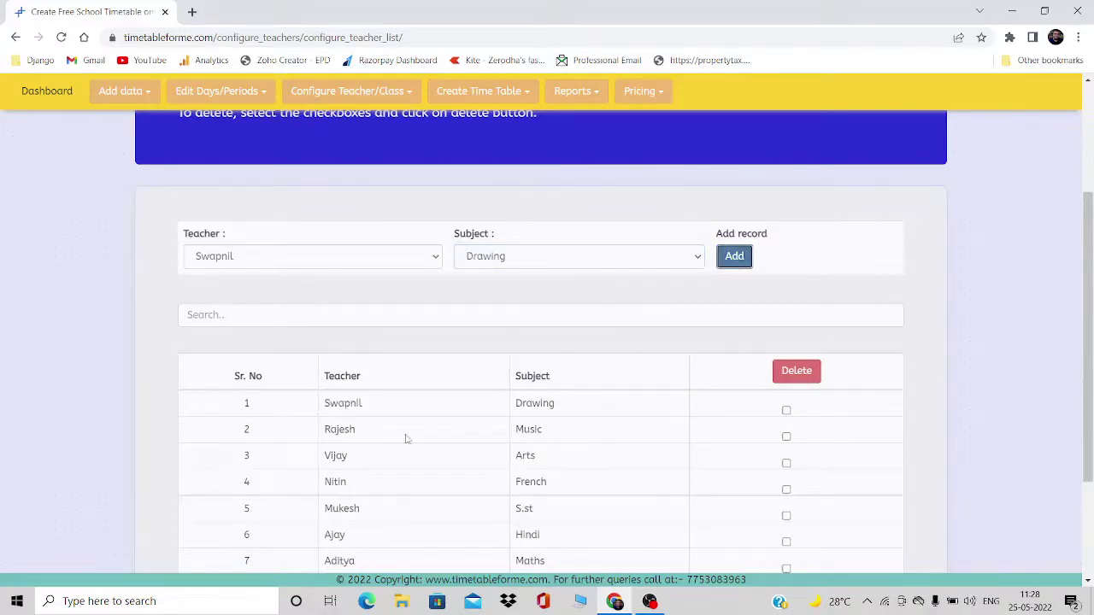
# Step: Open the class configuration in teacher mode for class I, section B
pyautogui.click(370, 99)
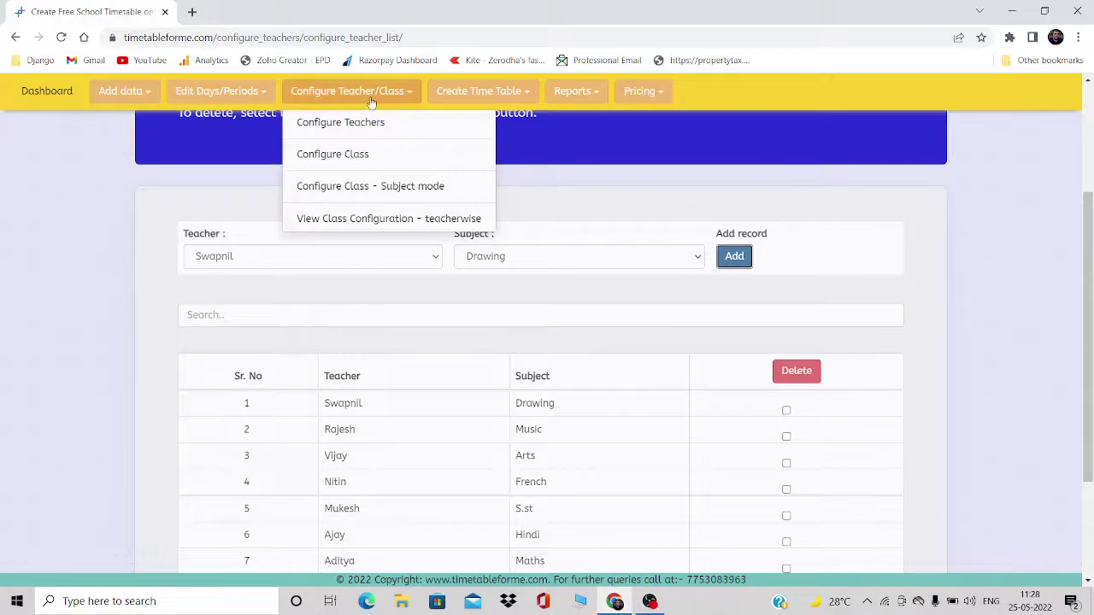
pyautogui.click(346, 161)
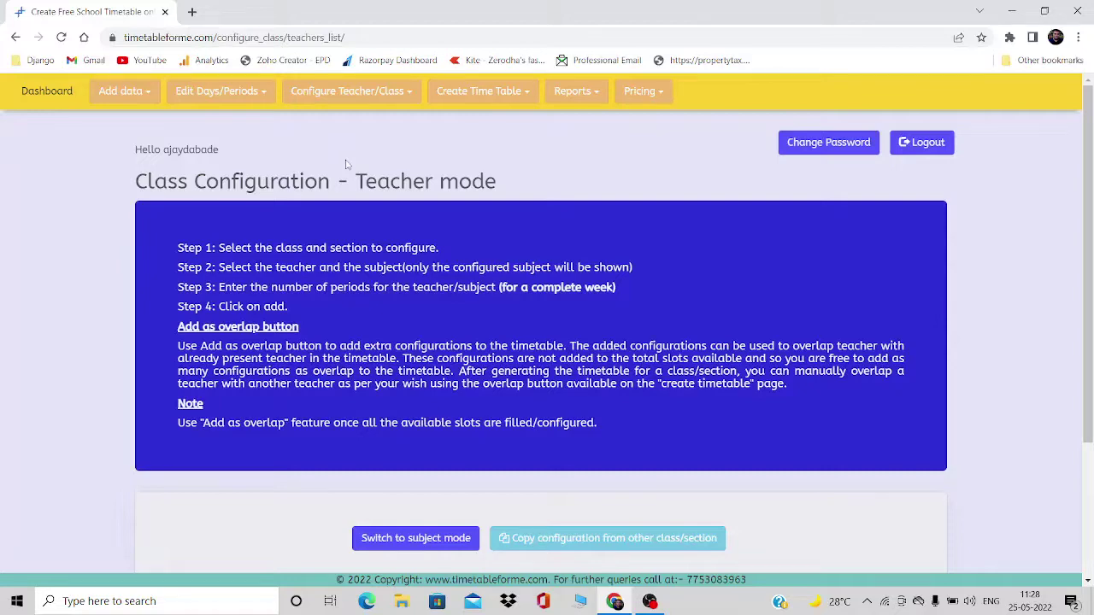
pyautogui.scroll(-3, 671, 421)
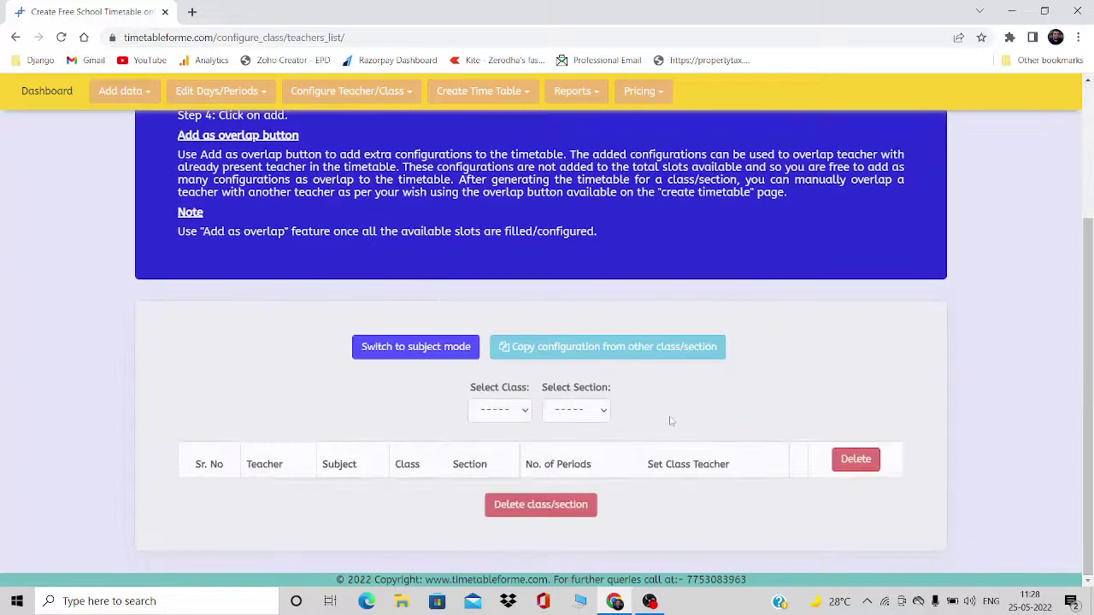
pyautogui.click(511, 413)
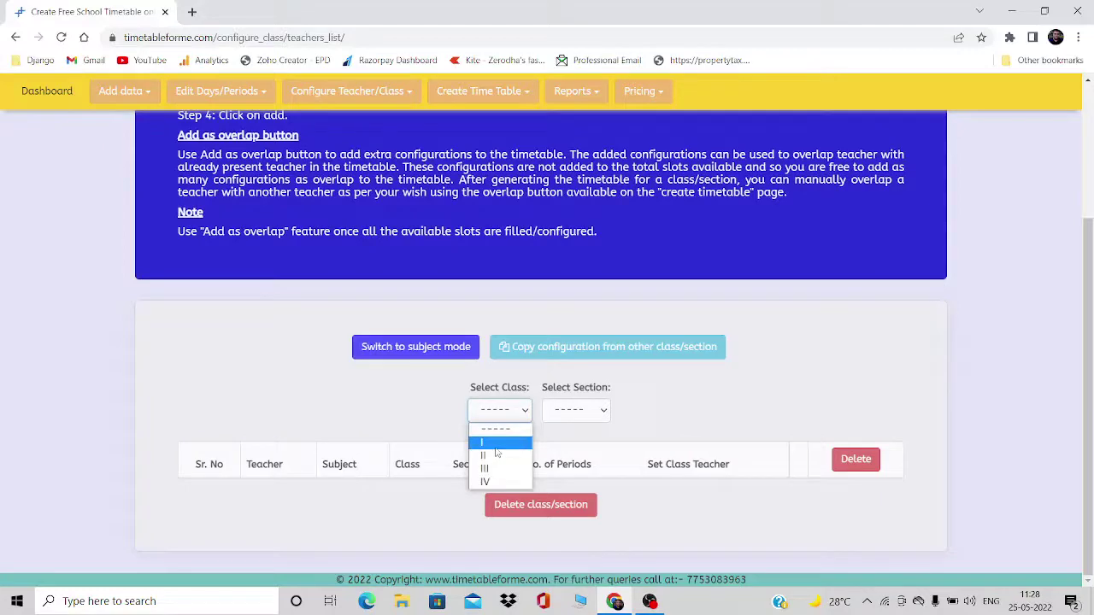
pyautogui.click(496, 446)
pyautogui.click(586, 412)
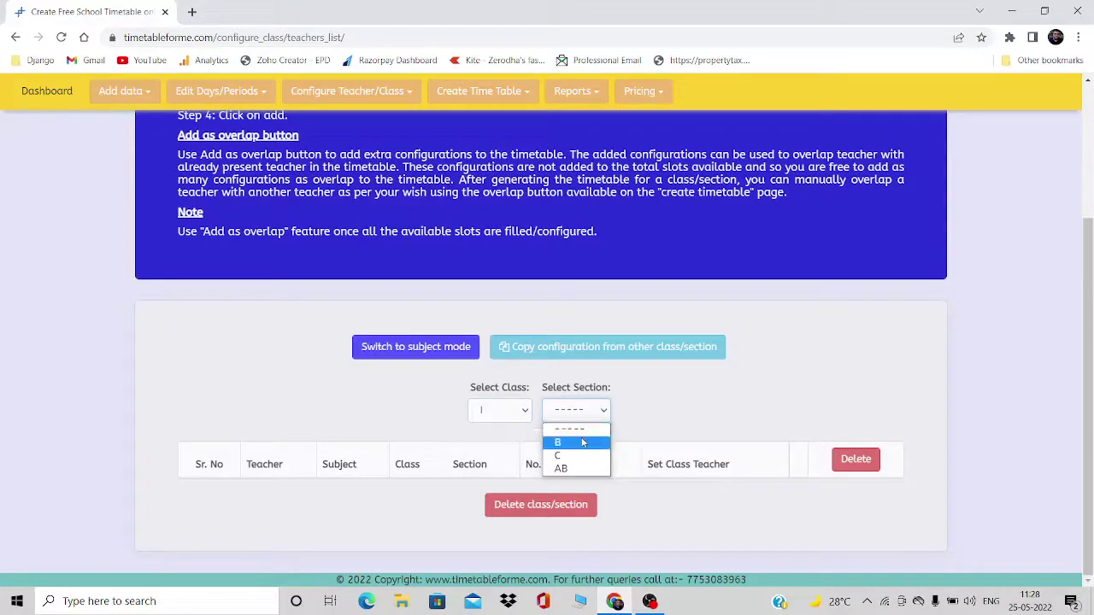
pyautogui.click(583, 442)
# Step: Delete the Arts record from the class I, section B configuration
pyautogui.scroll(-4, 1091, 437)
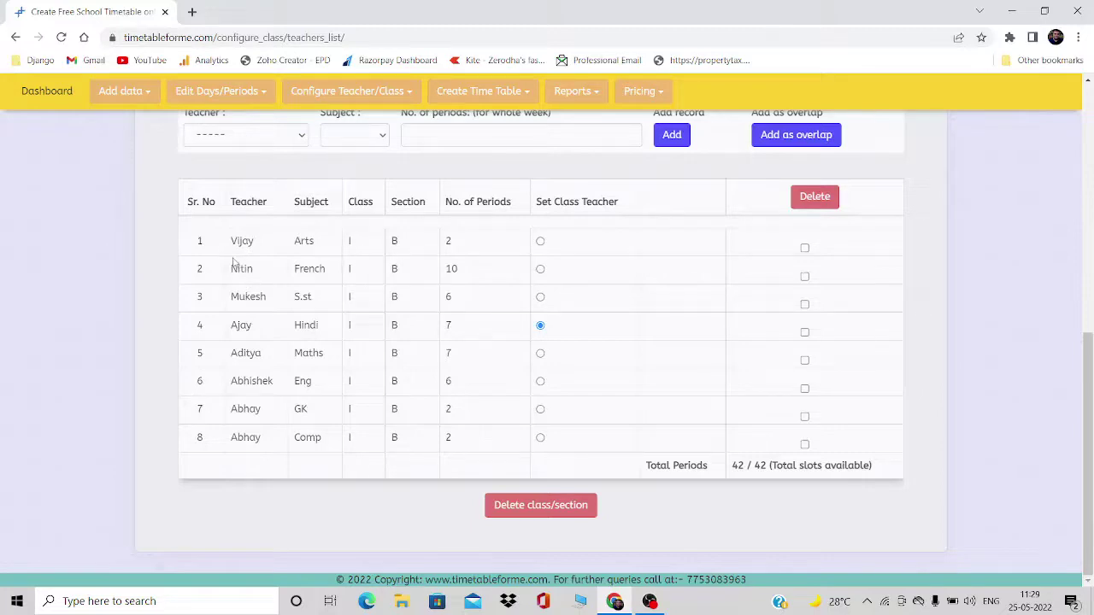
pyautogui.click(805, 248)
pyautogui.click(813, 203)
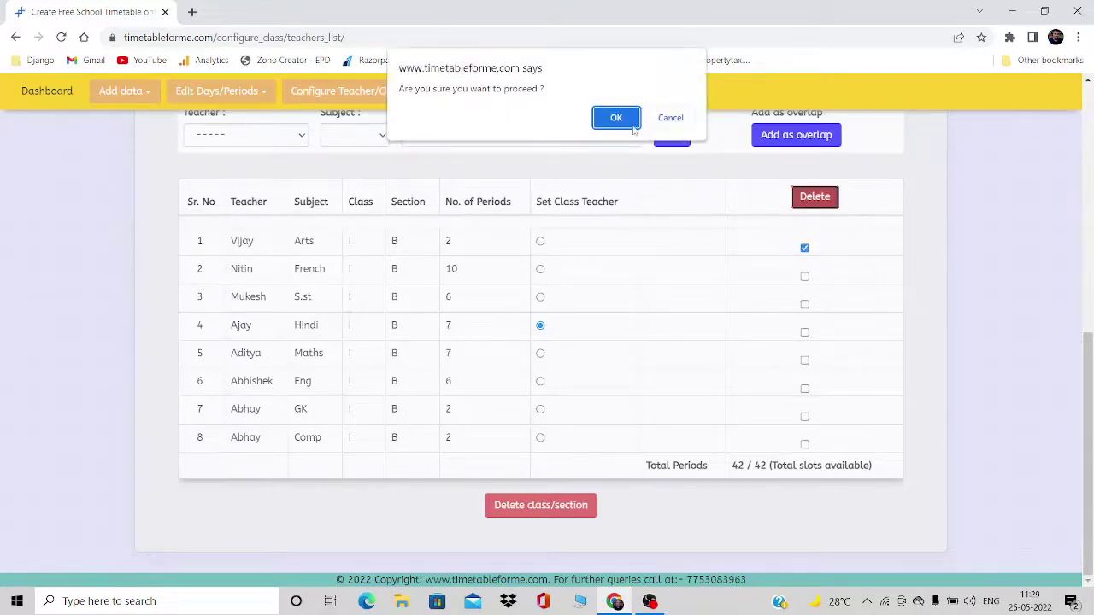
pyautogui.click(622, 118)
# Step: Add the Arts teacher to class I, section B as an overlap with 2 periods per week
pyautogui.click(282, 149)
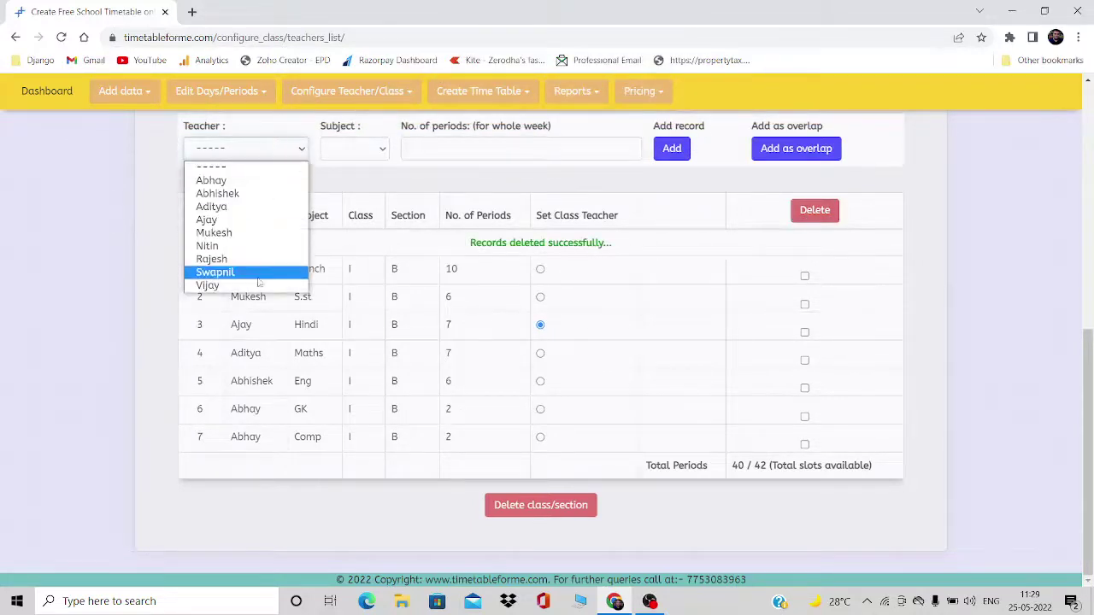
pyautogui.click(250, 287)
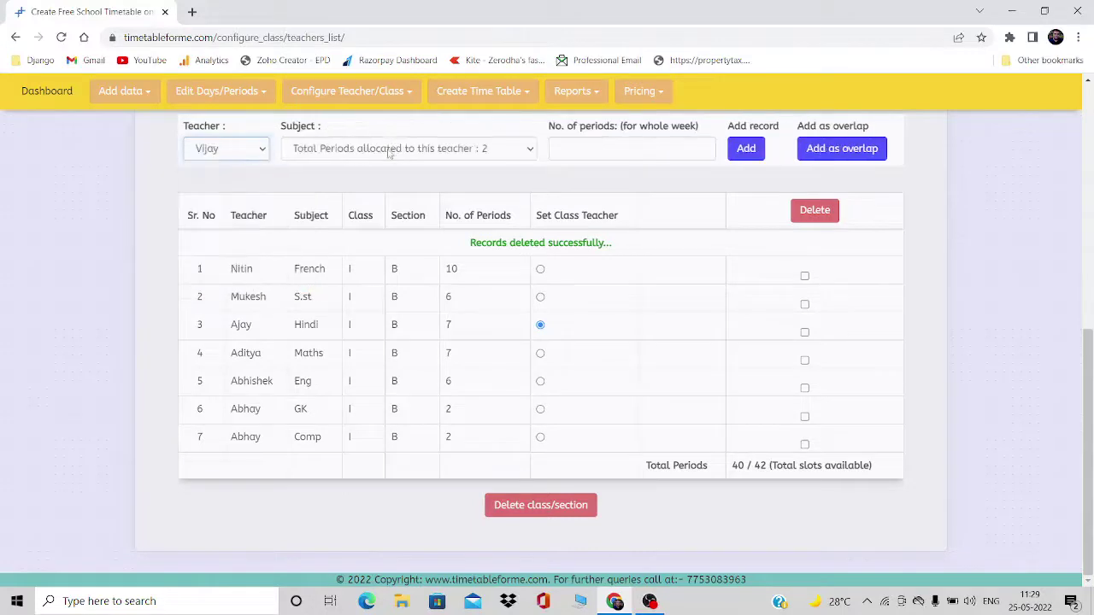
pyautogui.click(386, 150)
pyautogui.click(381, 180)
pyautogui.click(615, 147)
pyautogui.write('2')
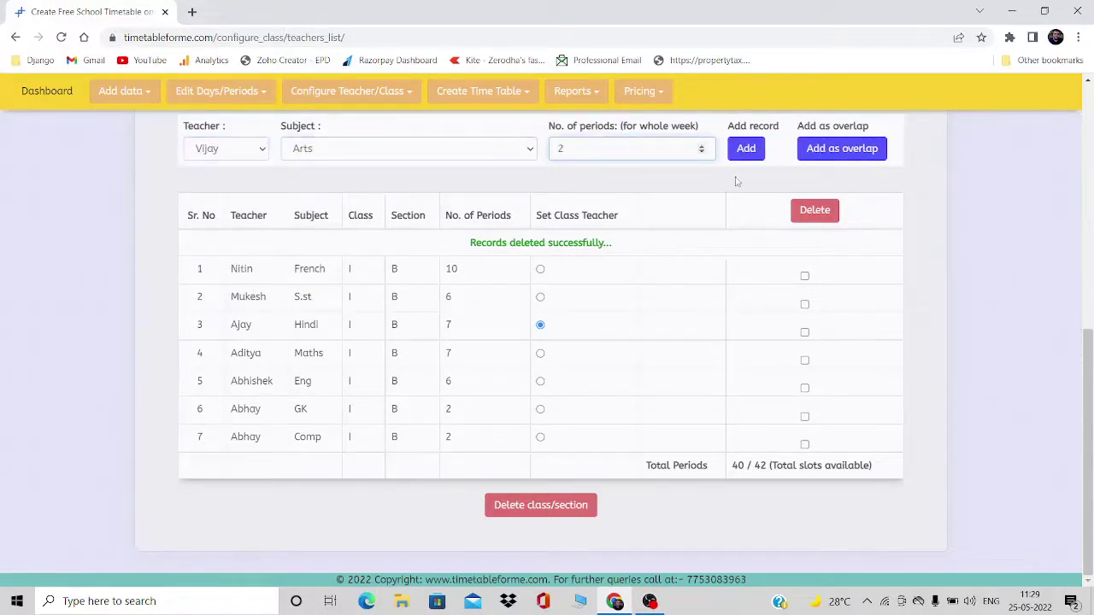
pyautogui.click(845, 151)
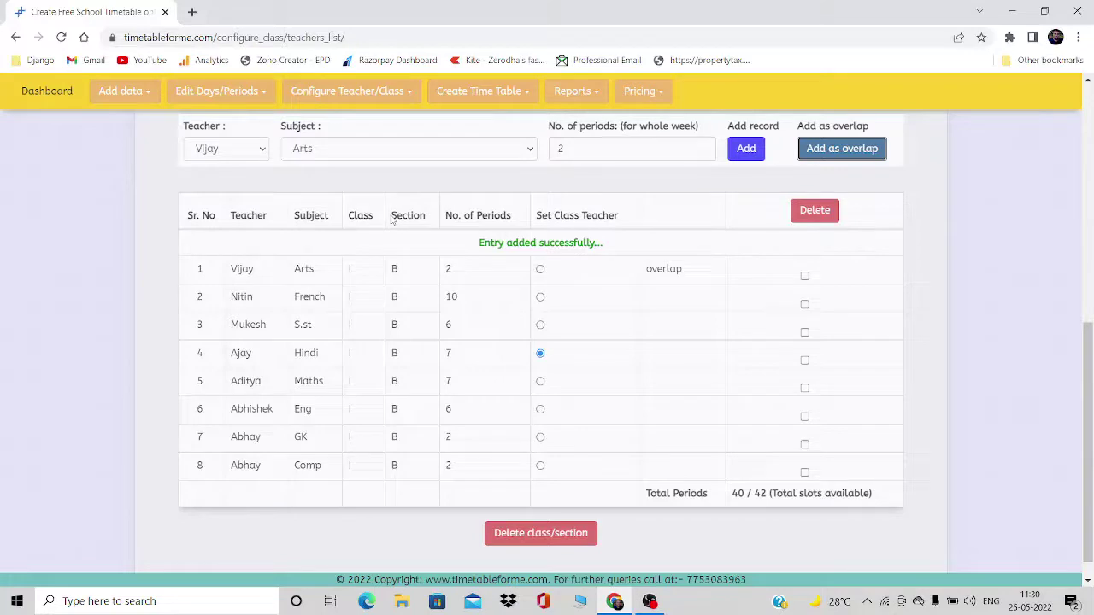
# Step: Add the Music teacher to class I, section B as an overlap with 2 periods
pyautogui.click(213, 155)
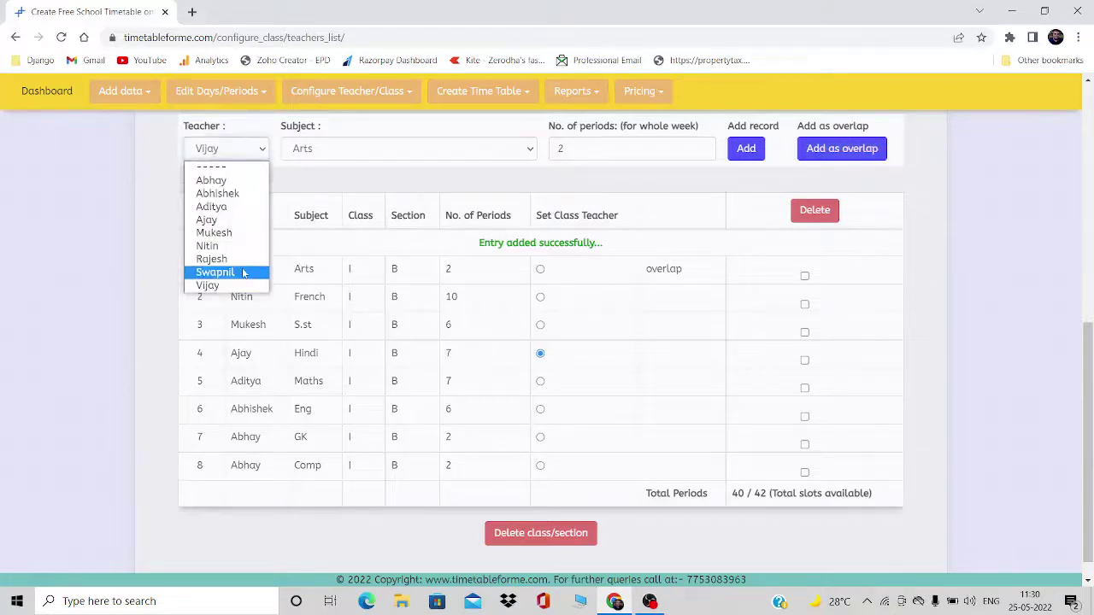
pyautogui.click(214, 259)
pyautogui.click(386, 154)
pyautogui.click(387, 181)
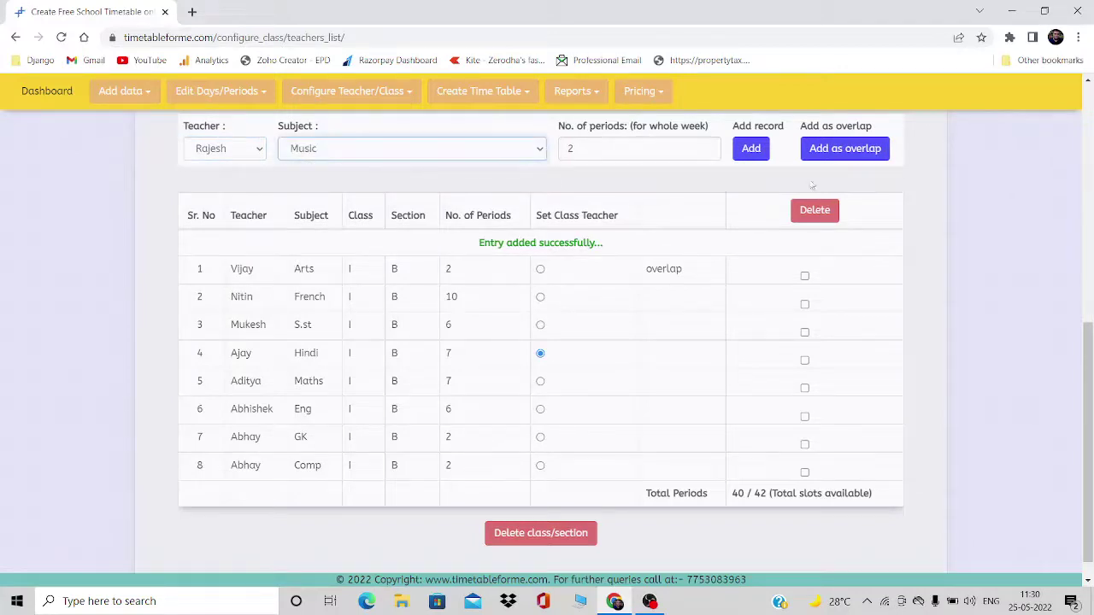
pyautogui.click(841, 158)
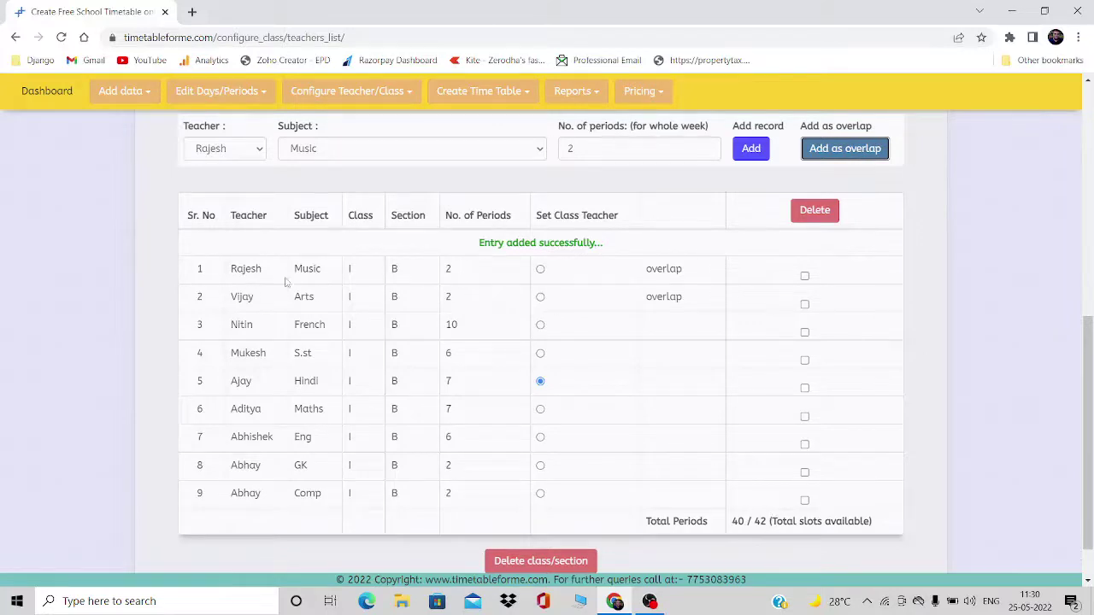
# Step: Add the Drawing teacher to class I, section B as an overlap with 2 periods
pyautogui.click(201, 152)
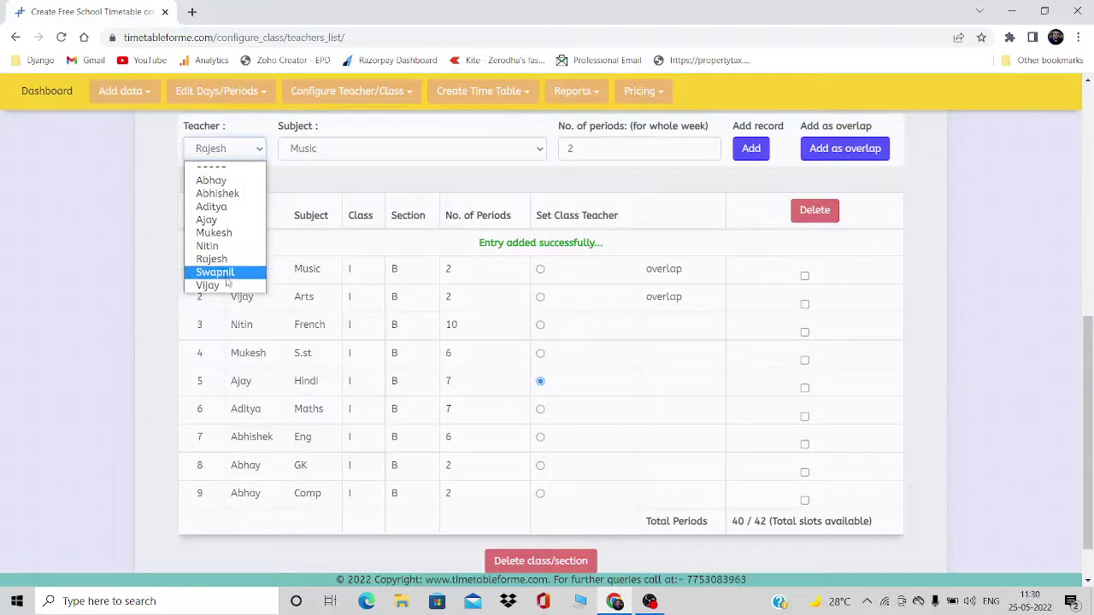
pyautogui.click(227, 275)
pyautogui.click(382, 149)
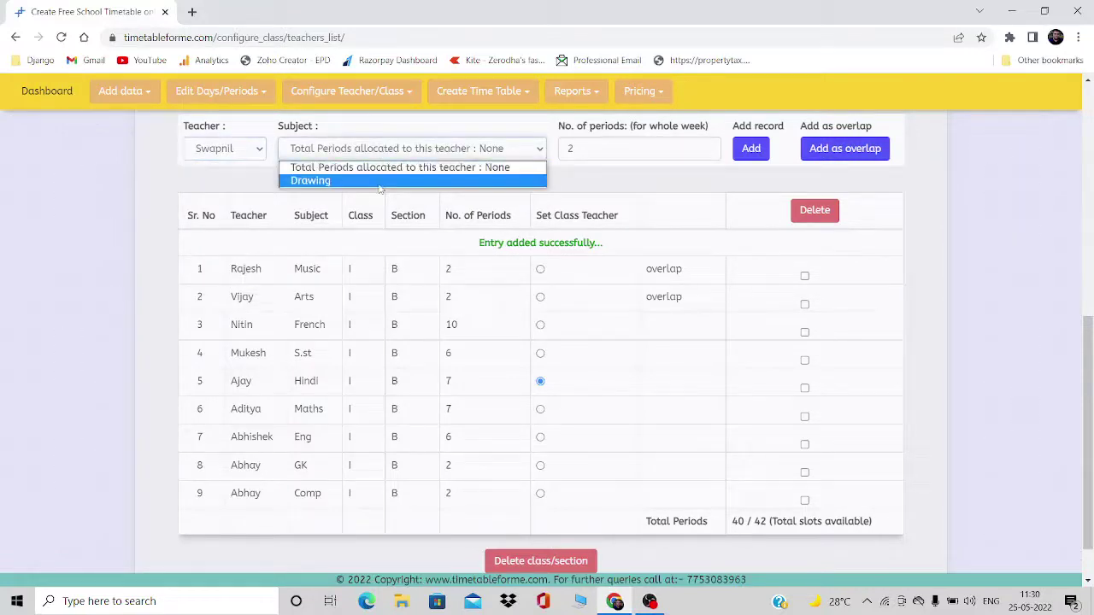
pyautogui.click(381, 179)
pyautogui.click(839, 149)
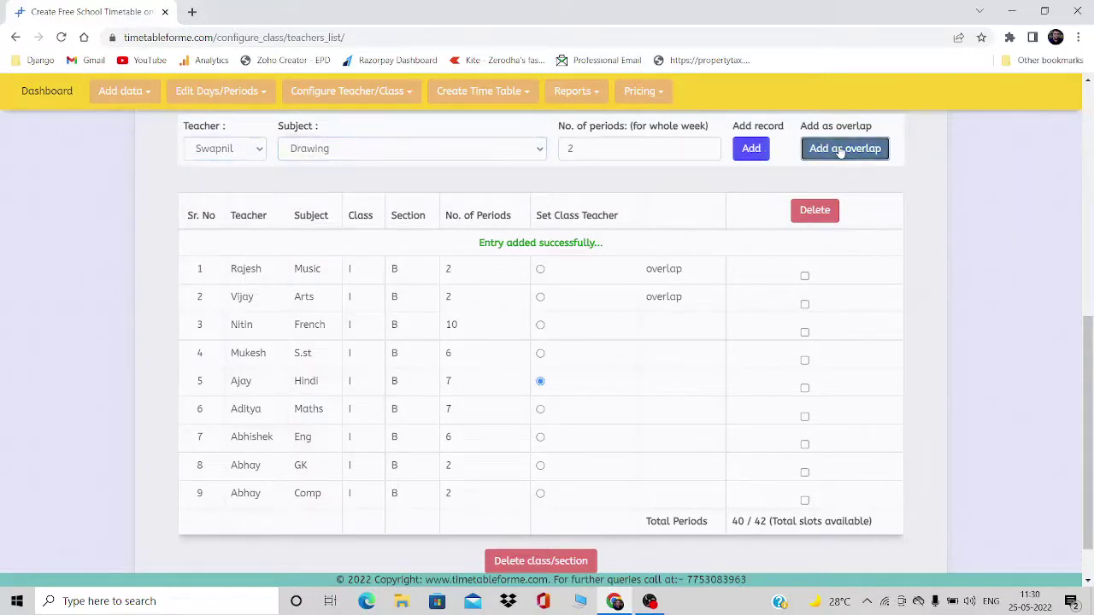
# Step: Switch to class I, section C and delete its Arts record
pyautogui.scroll(-1, 1091, 348)
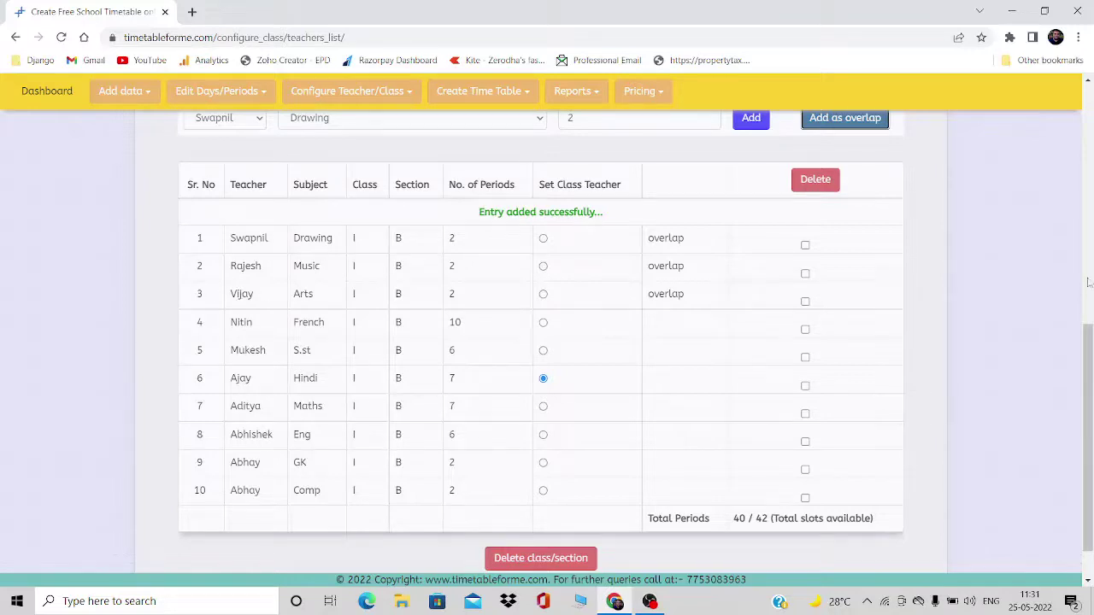
pyautogui.scroll(2, 1087, 342)
pyautogui.click(575, 228)
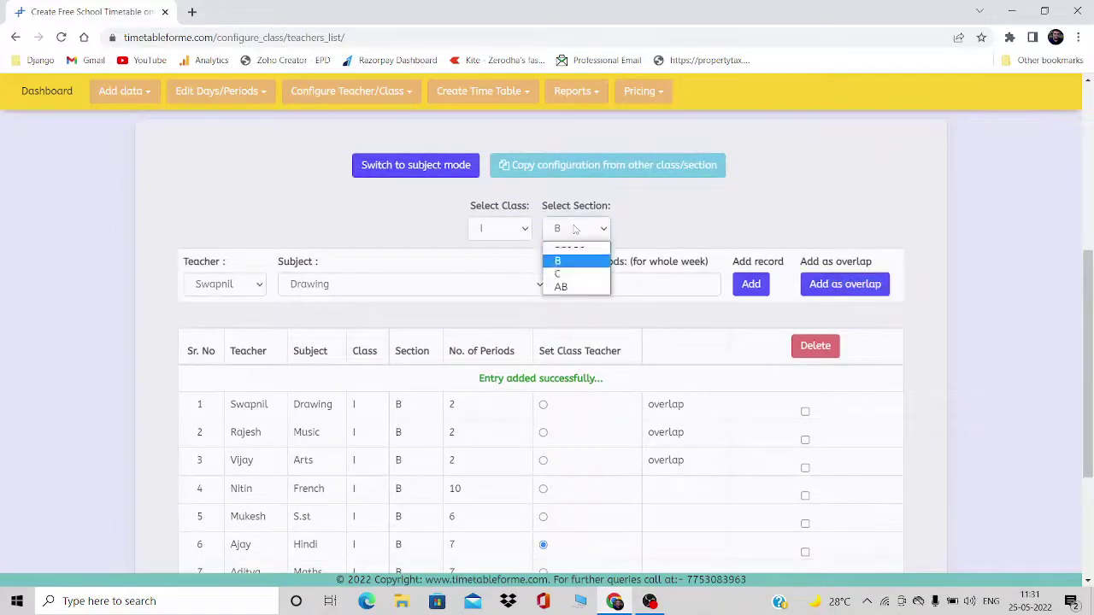
pyautogui.click(569, 273)
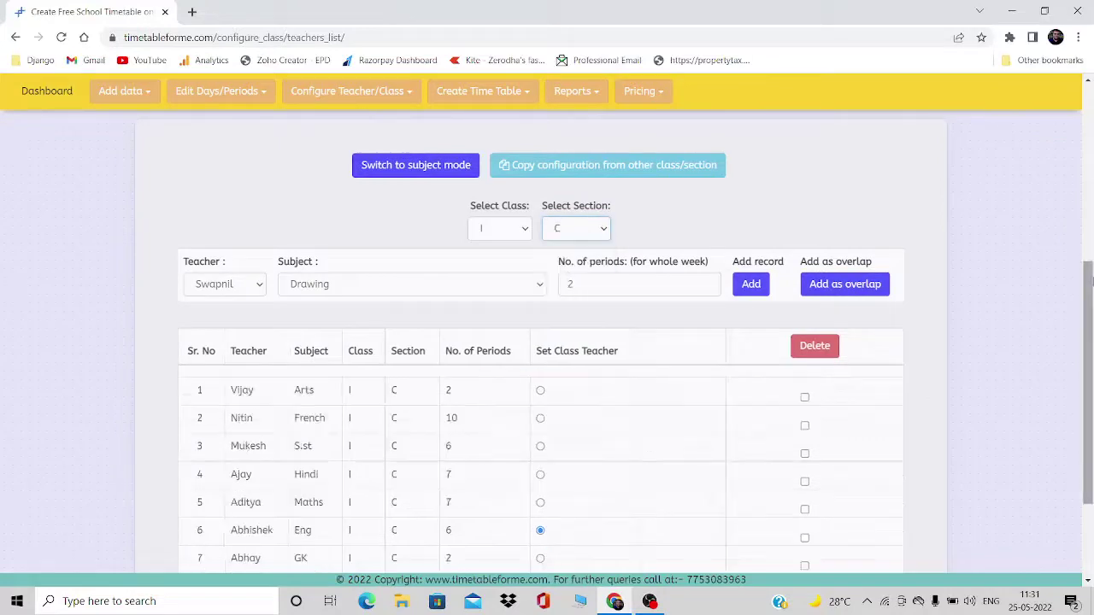
pyautogui.scroll(-2, 645, 273)
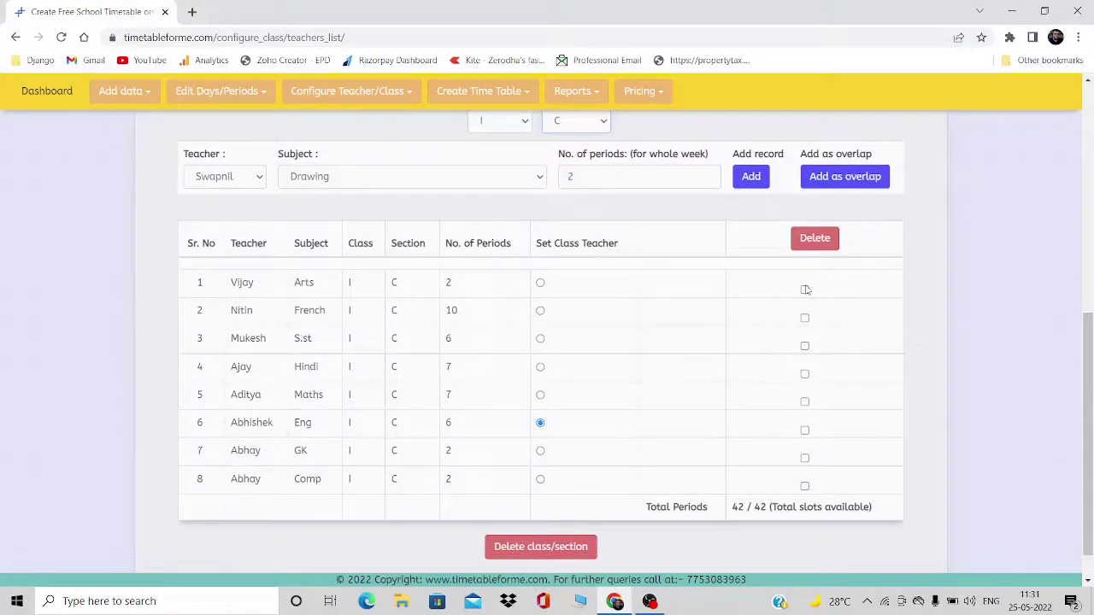
pyautogui.click(814, 241)
pyautogui.click(617, 120)
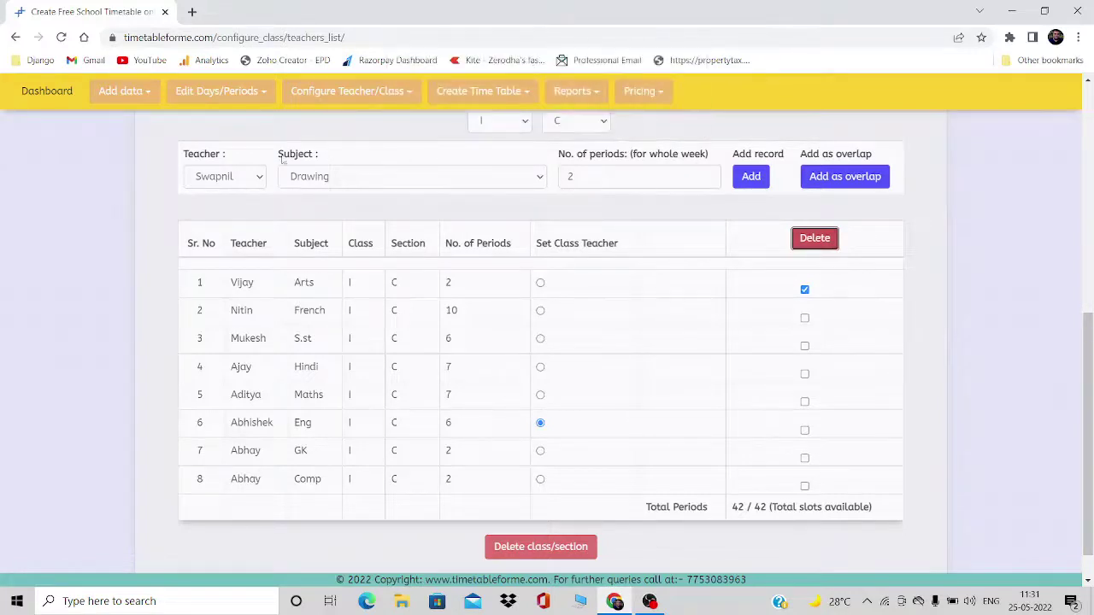
# Step: Add the Drawing and Arts teachers to class I, section C as overlaps with 2 periods each
pyautogui.click(855, 180)
pyautogui.click(216, 178)
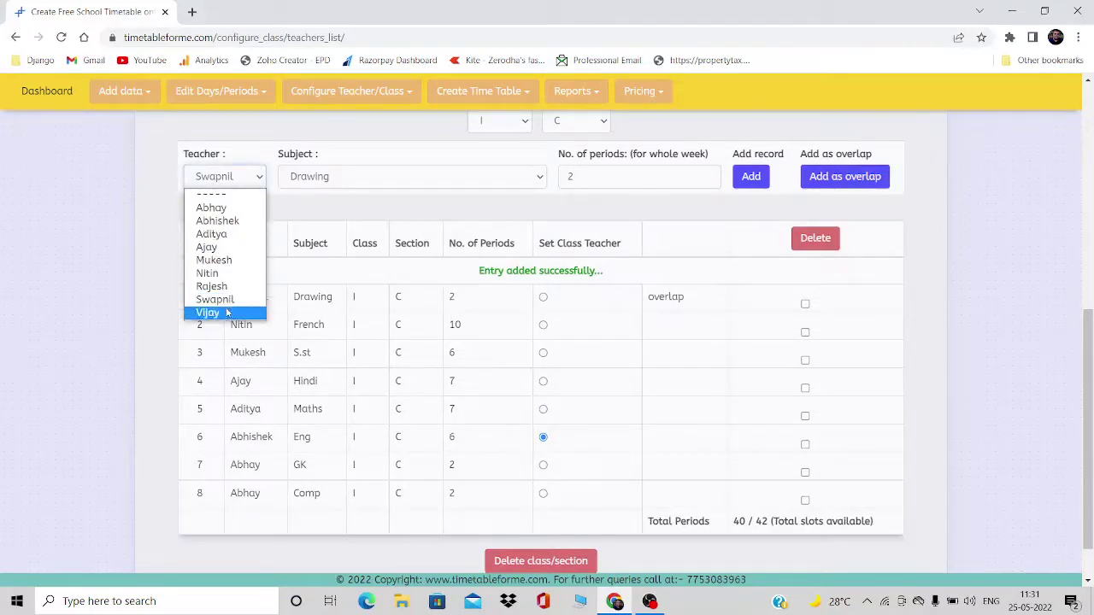
pyautogui.click(227, 313)
pyautogui.click(351, 176)
pyautogui.click(349, 208)
pyautogui.click(830, 179)
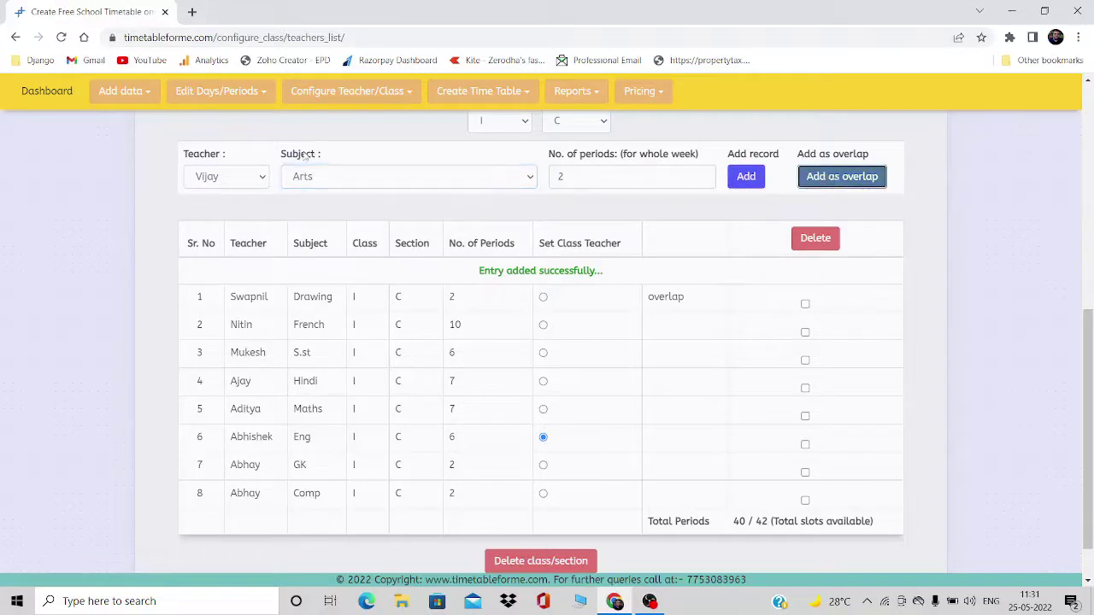
# Step: Add the Music teacher to class I, section C as an overlap with 2 periods
pyautogui.click(253, 176)
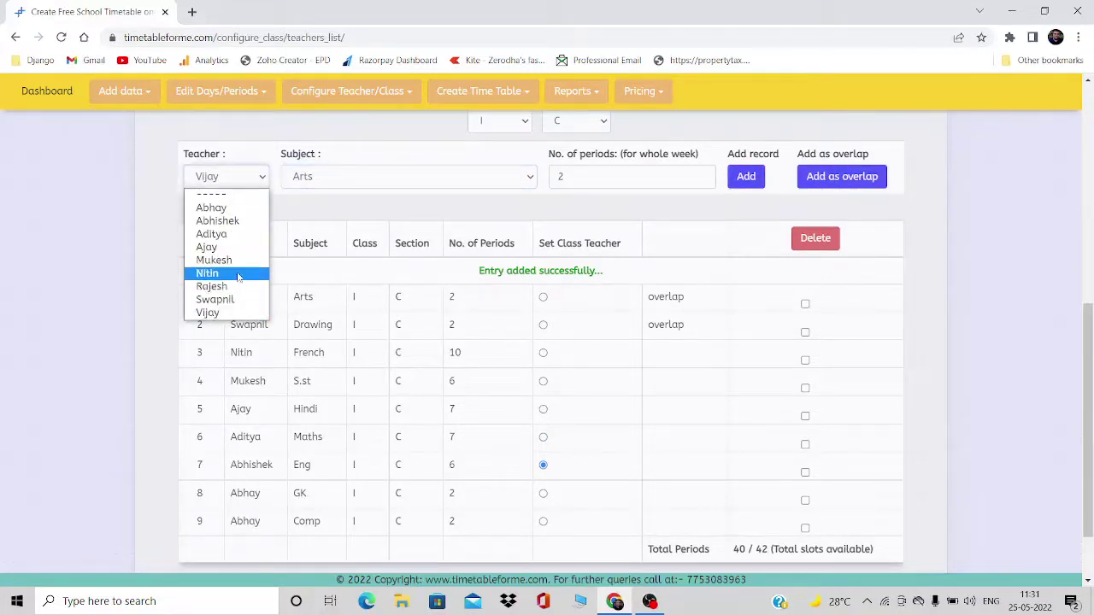
pyautogui.click(237, 301)
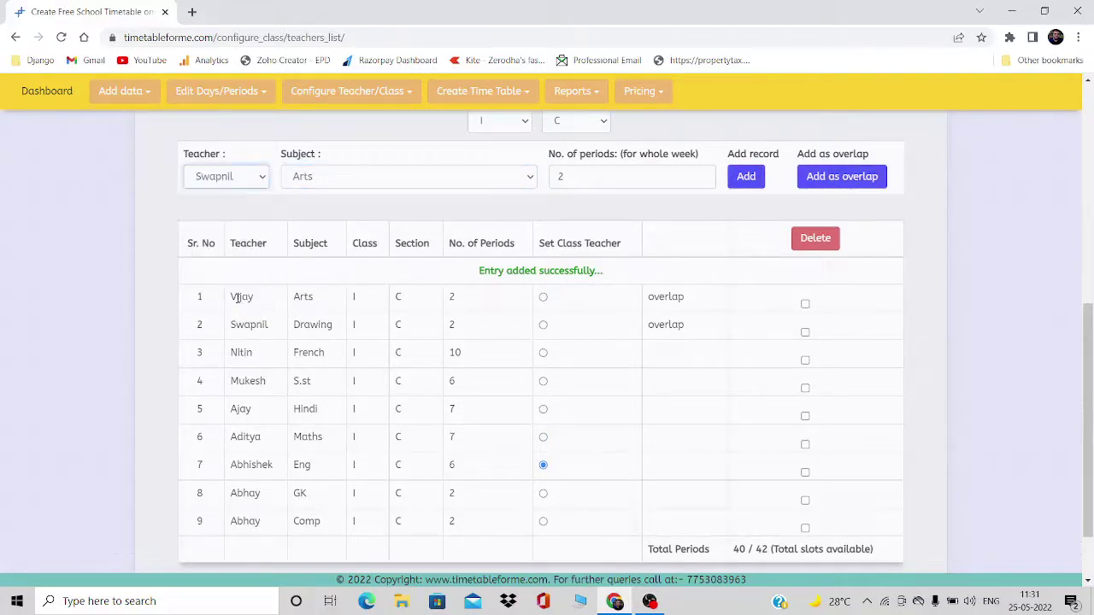
pyautogui.click(228, 174)
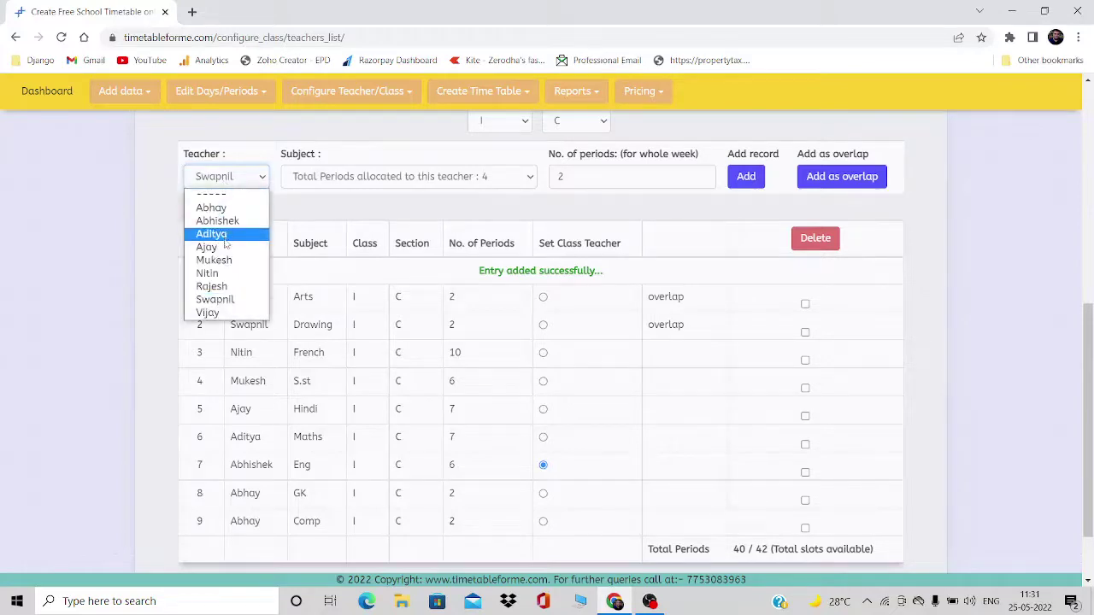
pyautogui.click(213, 287)
pyautogui.click(362, 181)
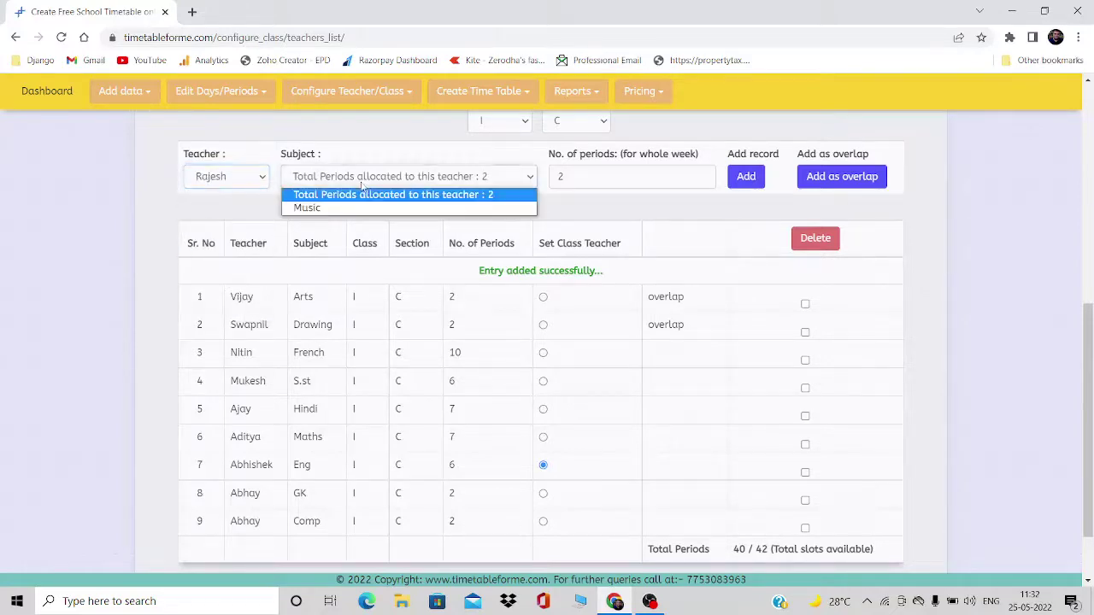
pyautogui.click(362, 209)
pyautogui.click(825, 177)
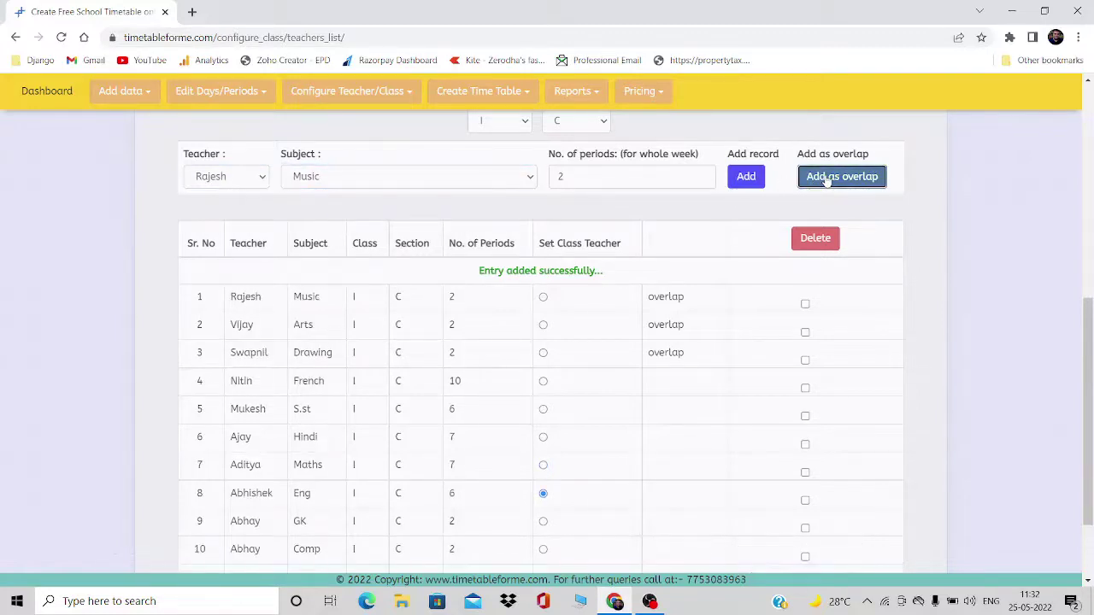
# Step: Open the class-wise timetable for class I, section B
pyautogui.scroll(-1, 826, 342)
pyautogui.scroll(3, 769, 342)
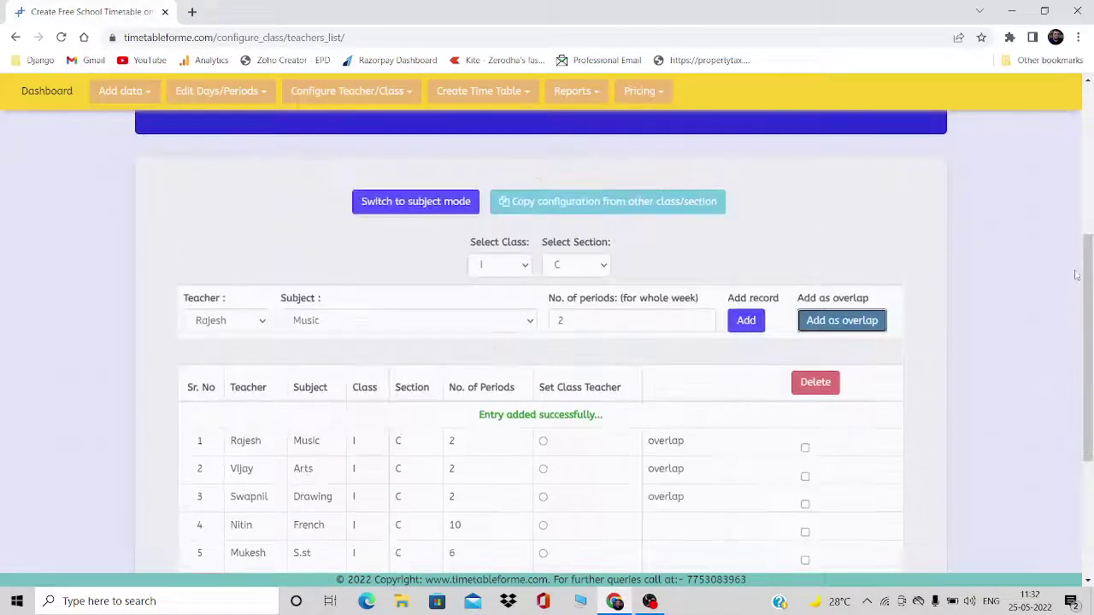
pyautogui.click(477, 91)
pyautogui.click(476, 125)
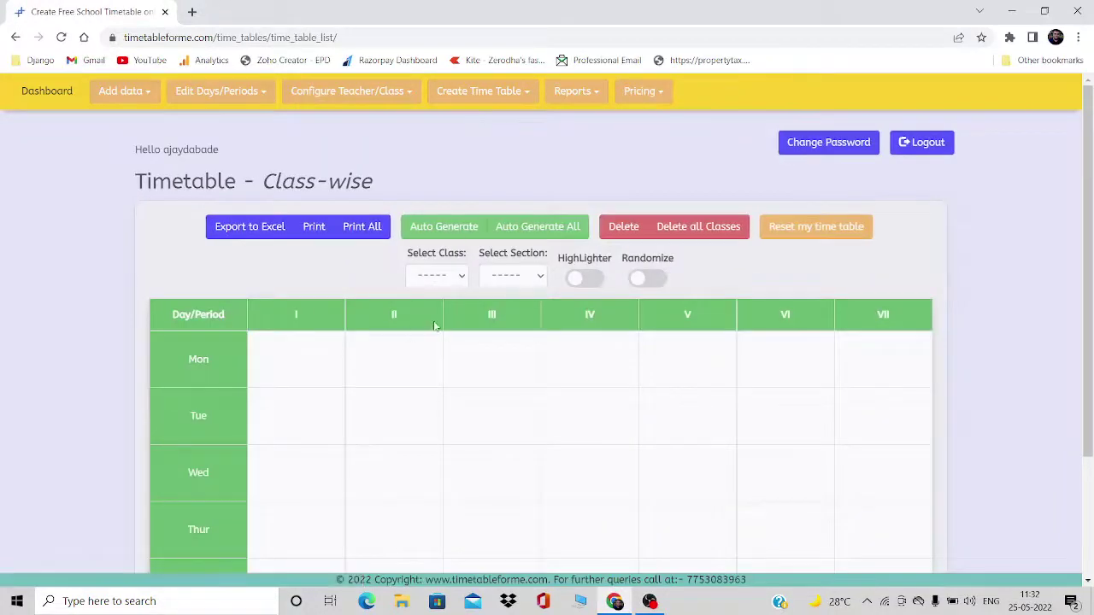
pyautogui.click(451, 282)
pyautogui.click(448, 306)
pyautogui.click(527, 278)
pyautogui.click(523, 307)
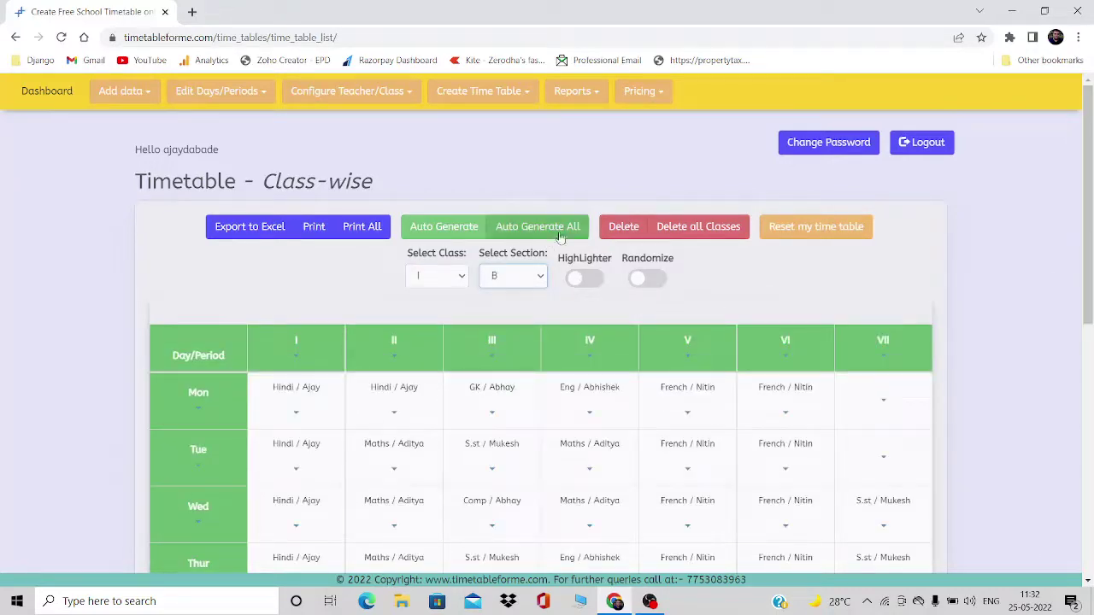
# Step: Delete all timetable entries of class I, section B, and clear the timetables of all classes
pyautogui.click(627, 227)
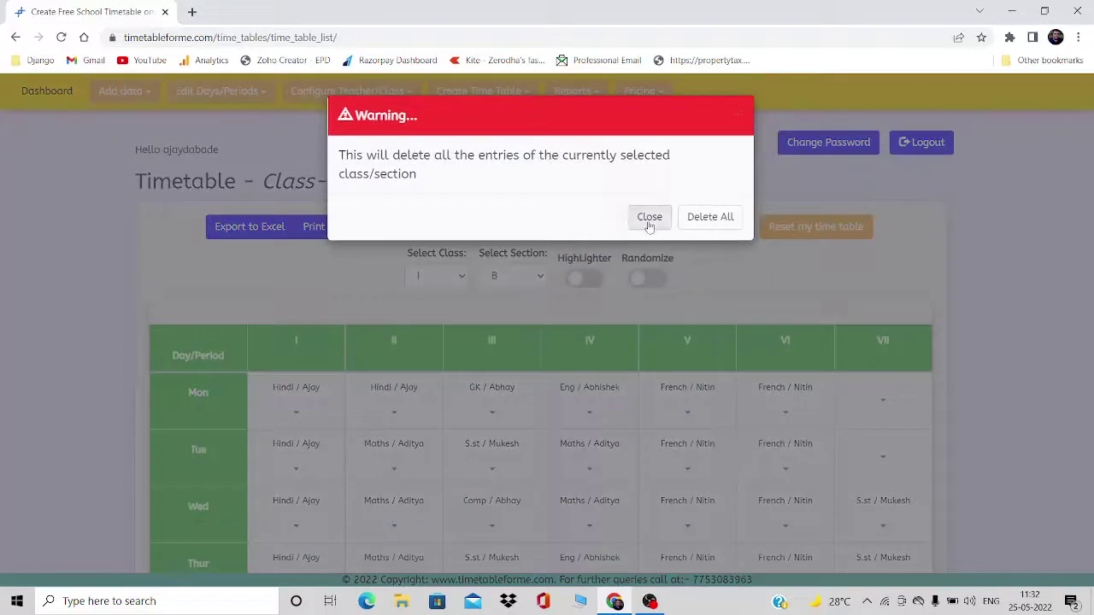
pyautogui.click(711, 219)
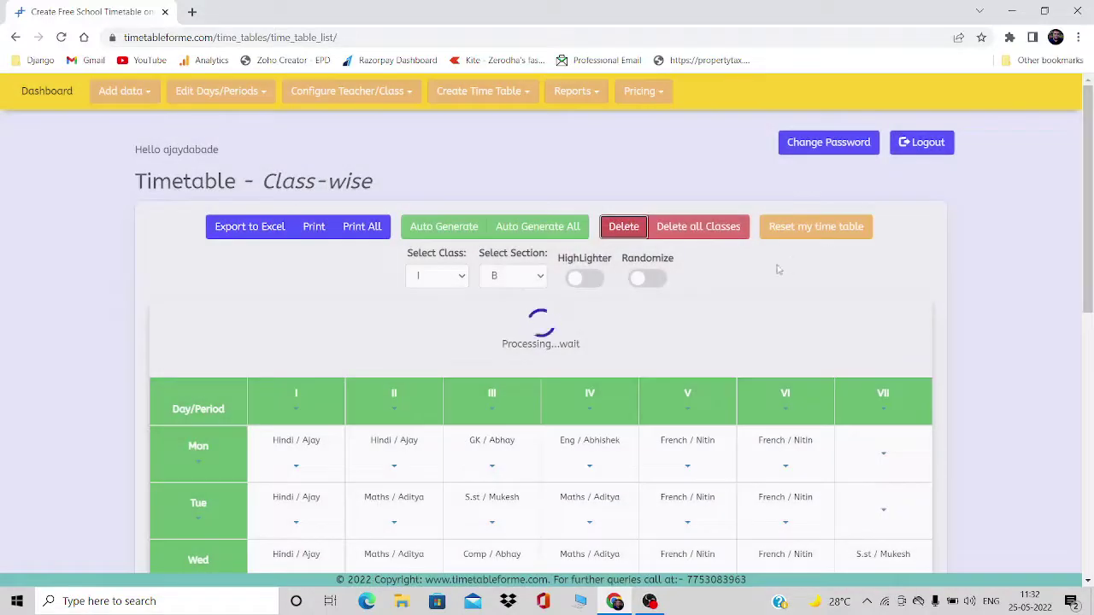
pyautogui.click(699, 225)
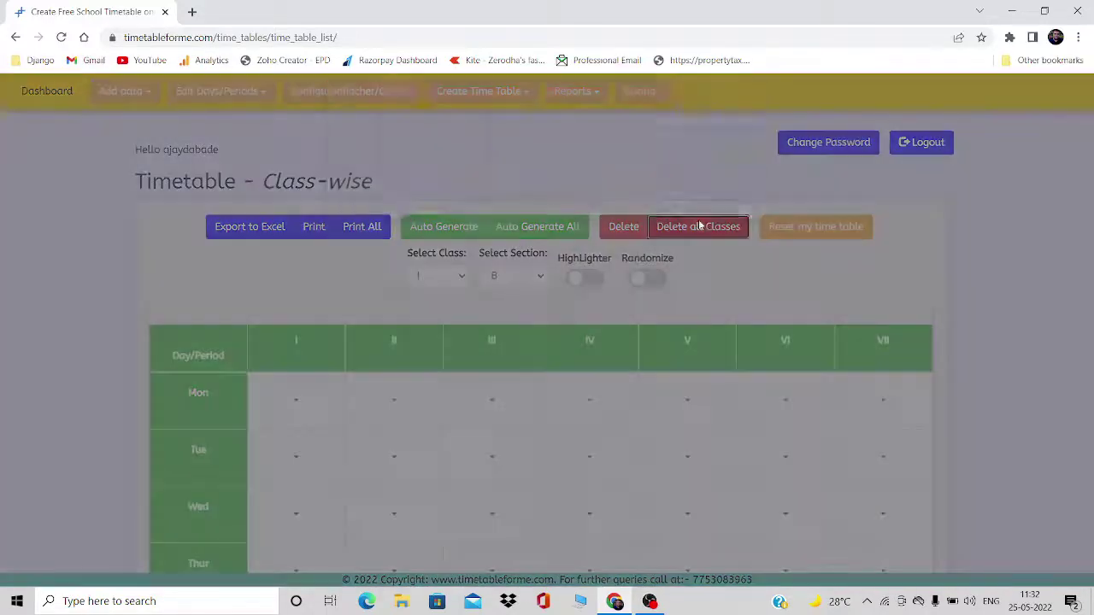
pyautogui.click(708, 197)
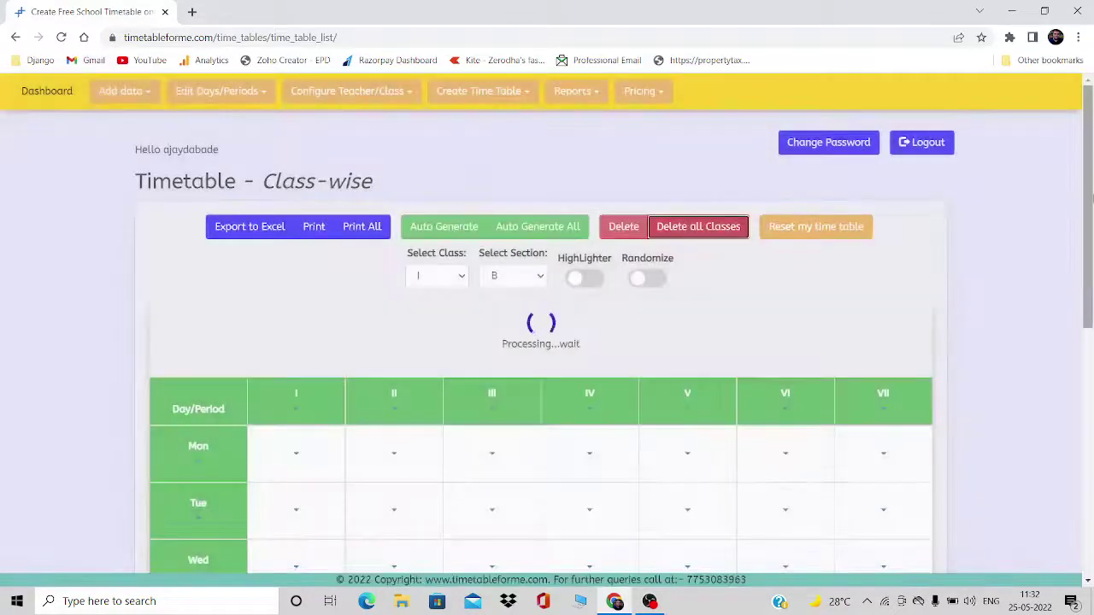
# Step: Check the timetable of class I, section C and return to section B
pyautogui.scroll(-1, 989, 225)
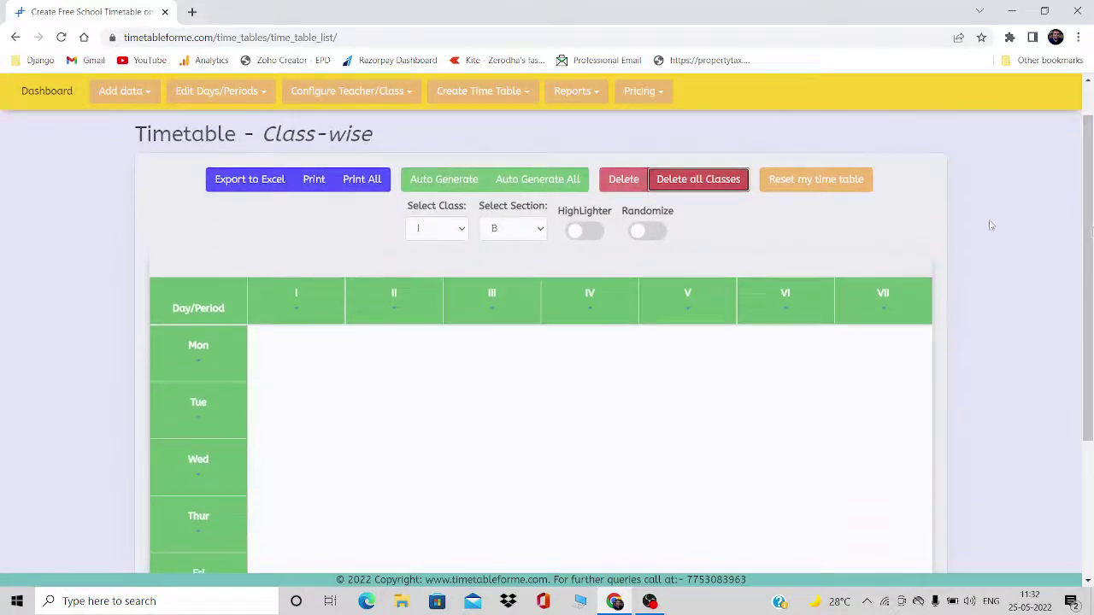
pyautogui.click(522, 229)
pyautogui.click(510, 274)
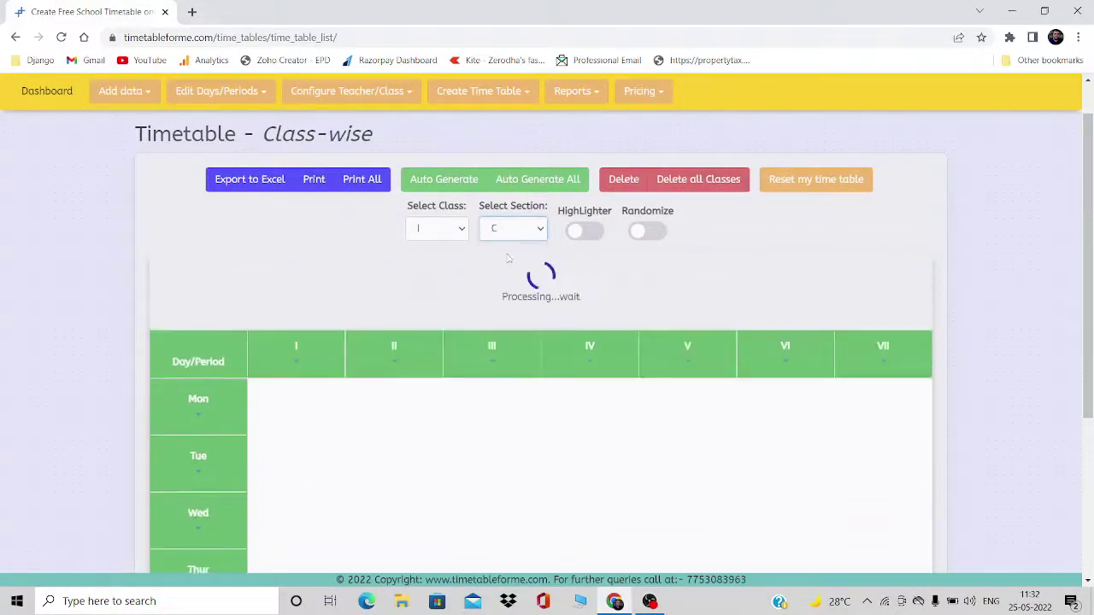
pyautogui.click(503, 228)
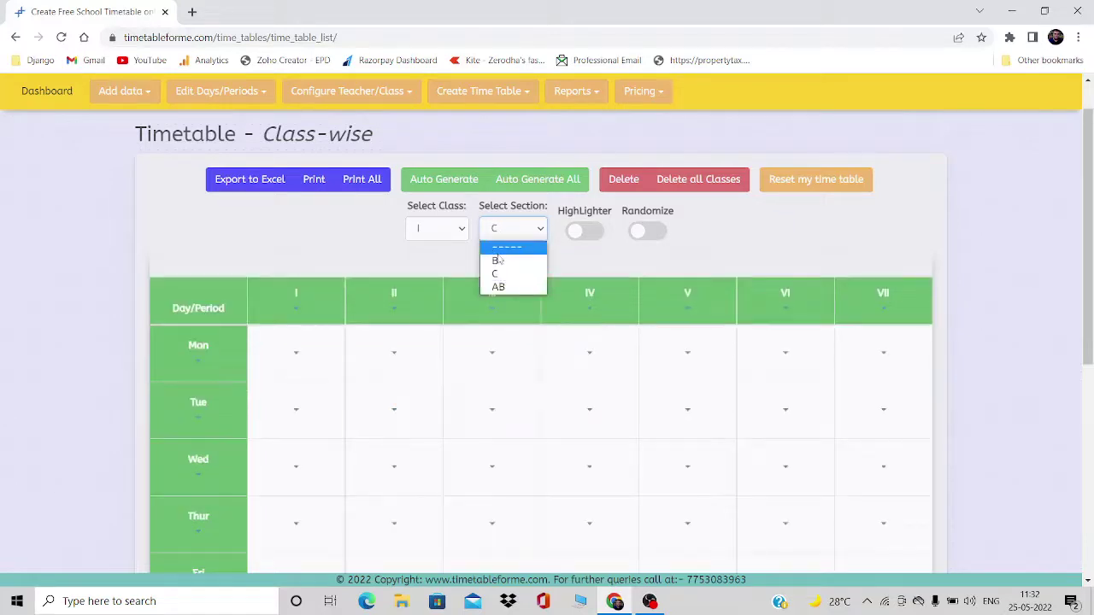
pyautogui.click(498, 260)
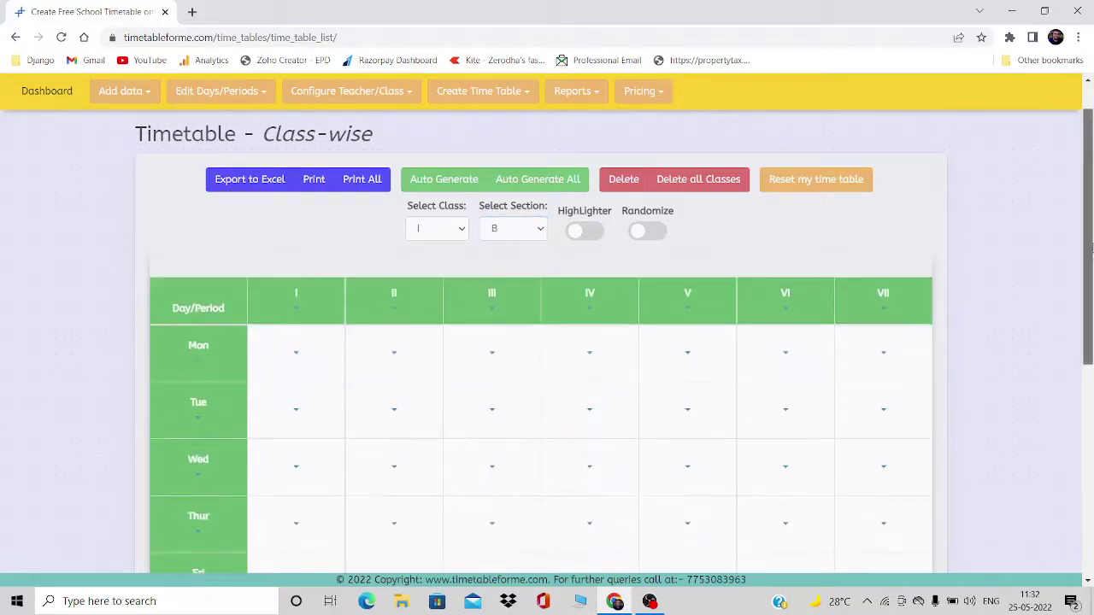
# Step: Add the Arts and Music overlaps to Monday's period VII for section B, and delete that entry
pyautogui.moveTo(1091, 248); pyautogui.dragTo(1091, 271)
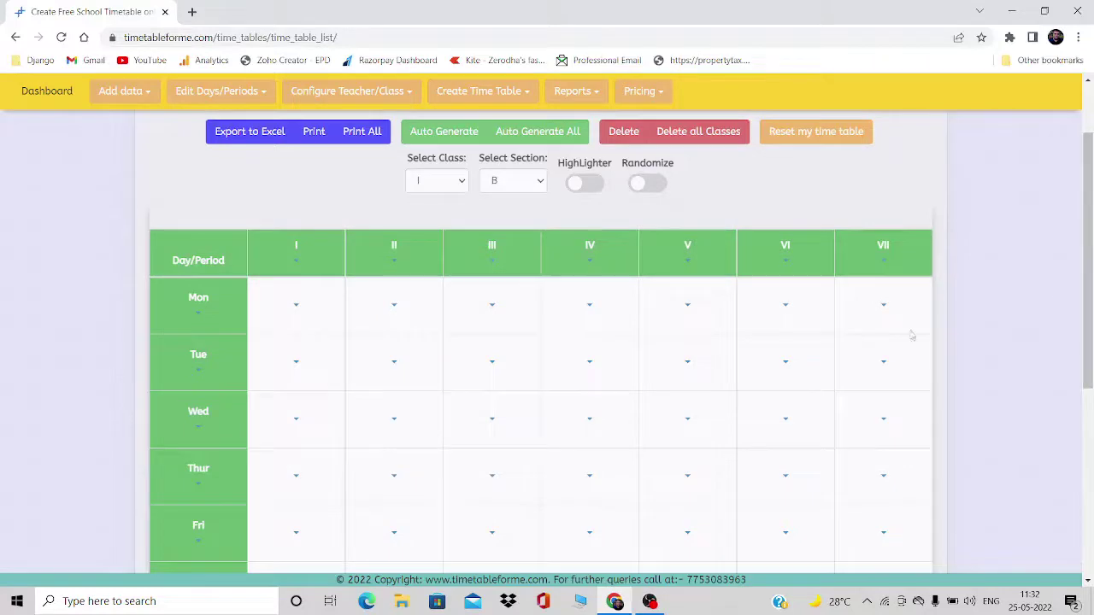
pyautogui.click(884, 305)
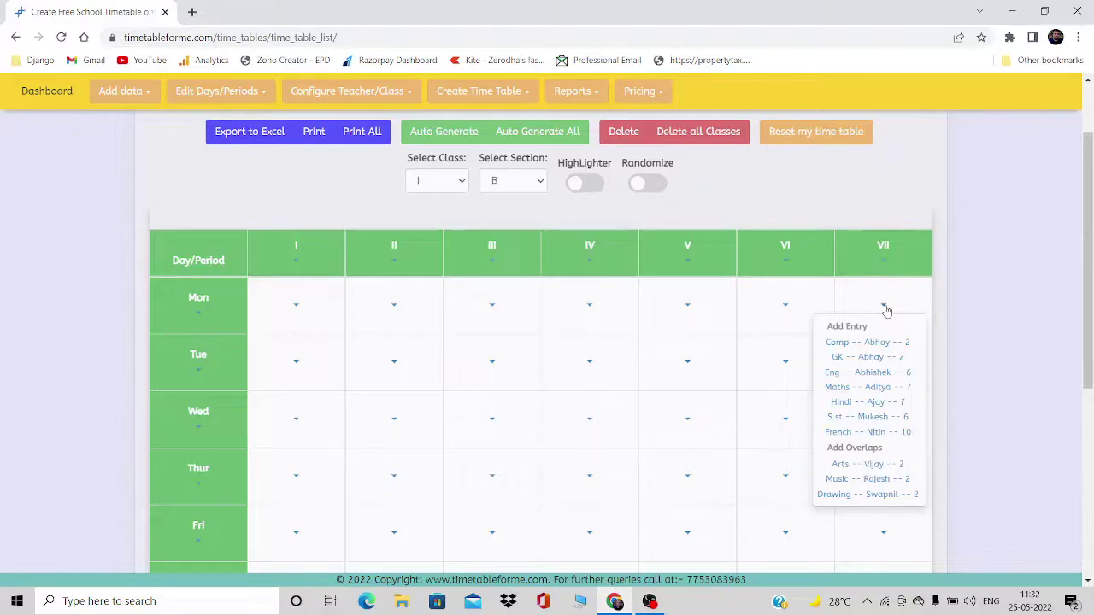
pyautogui.click(868, 464)
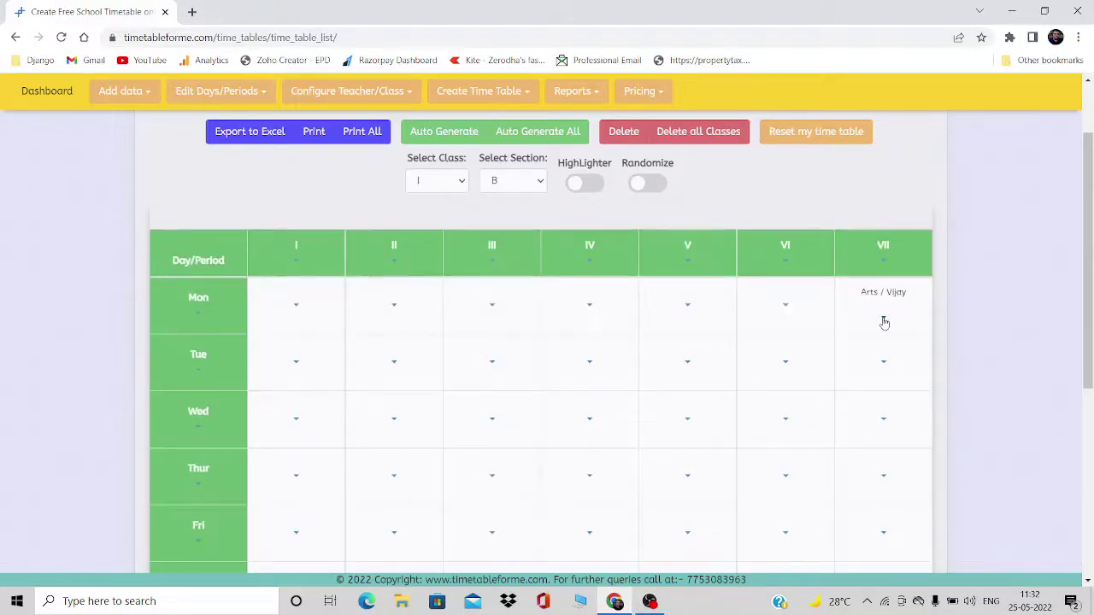
pyautogui.click(884, 316)
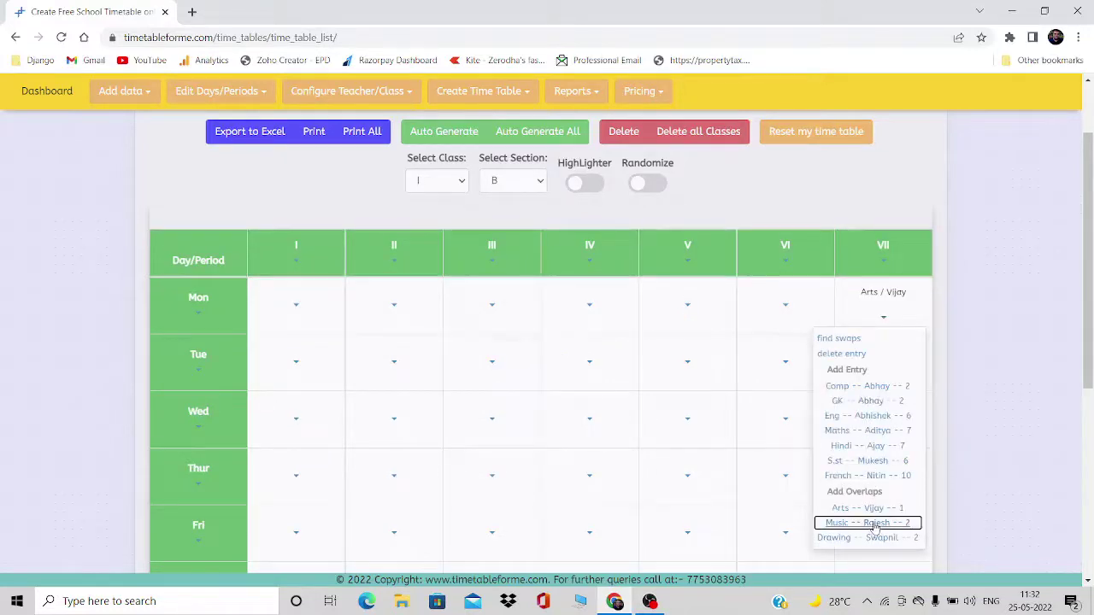
pyautogui.click(870, 523)
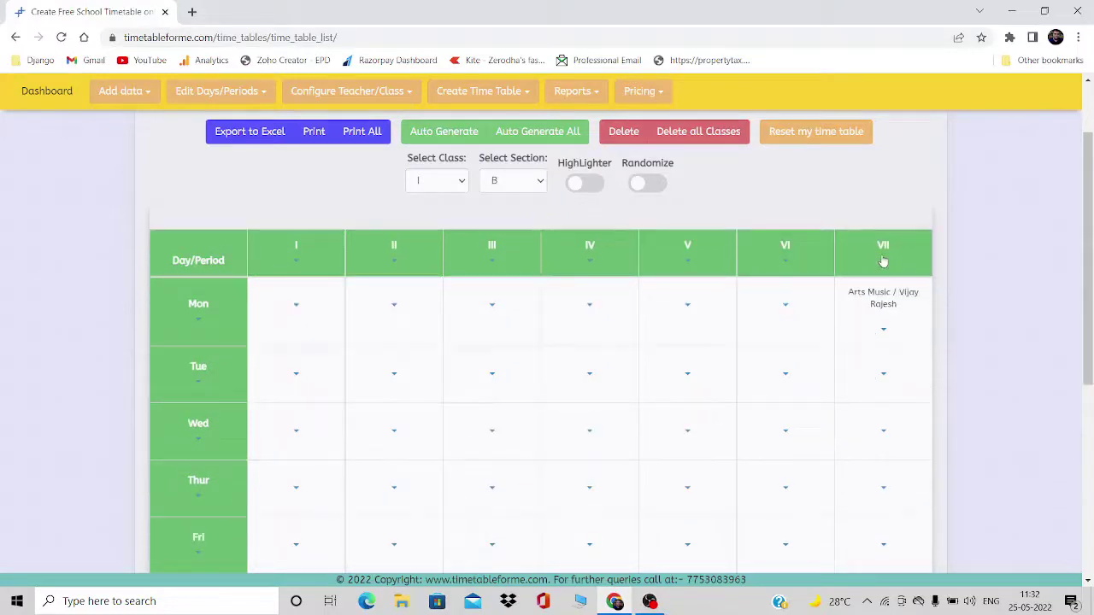
pyautogui.click(882, 328)
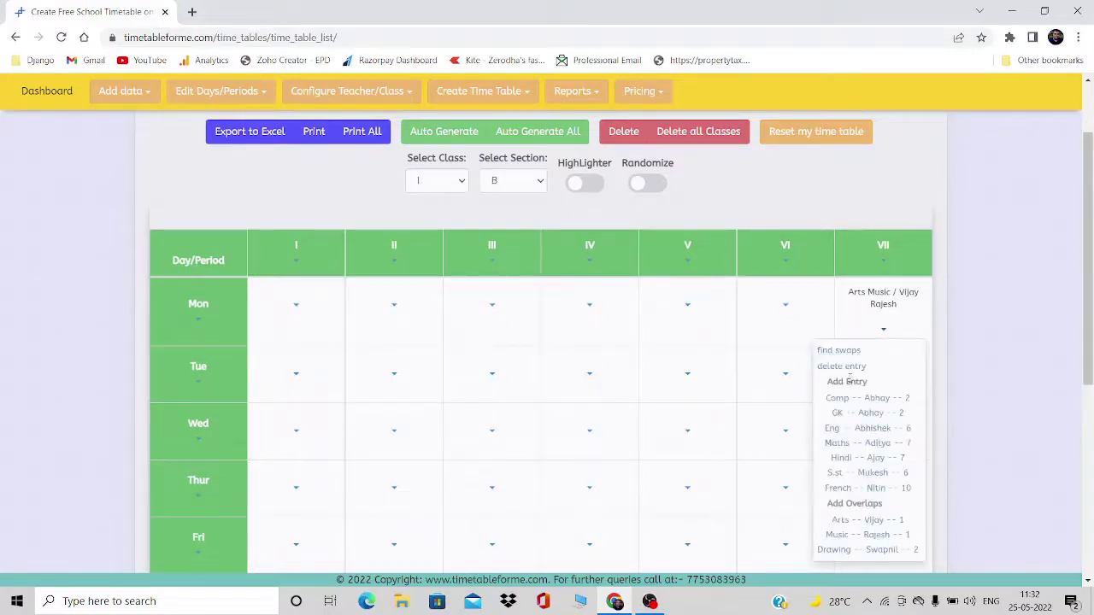
pyautogui.click(852, 372)
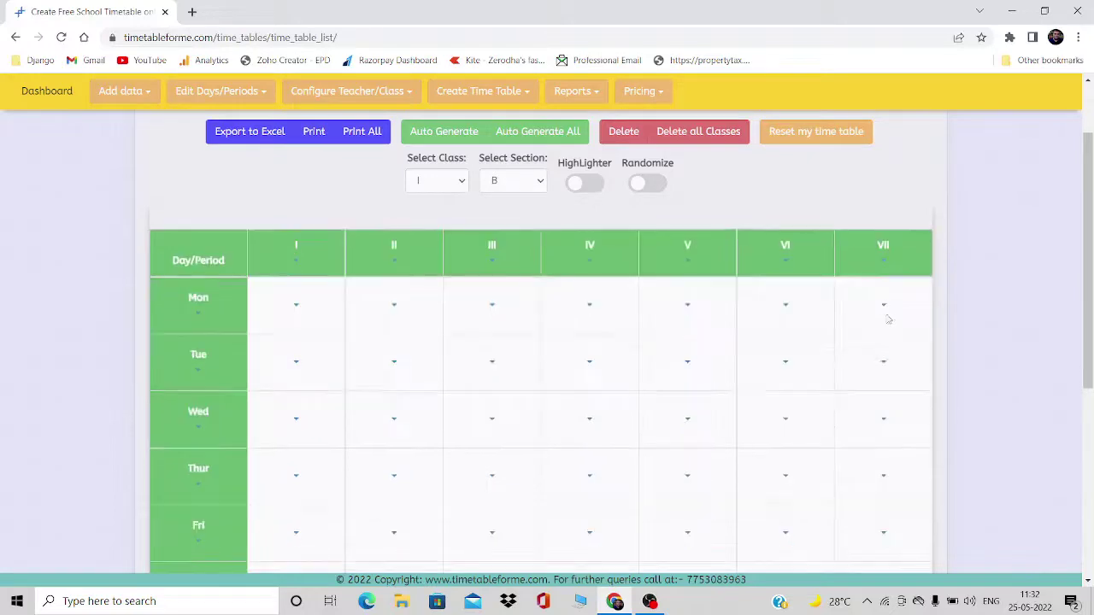
# Step: Add the Arts, Music and Drawing overlaps to the whole period VII column of class I, section B
pyautogui.click(884, 265)
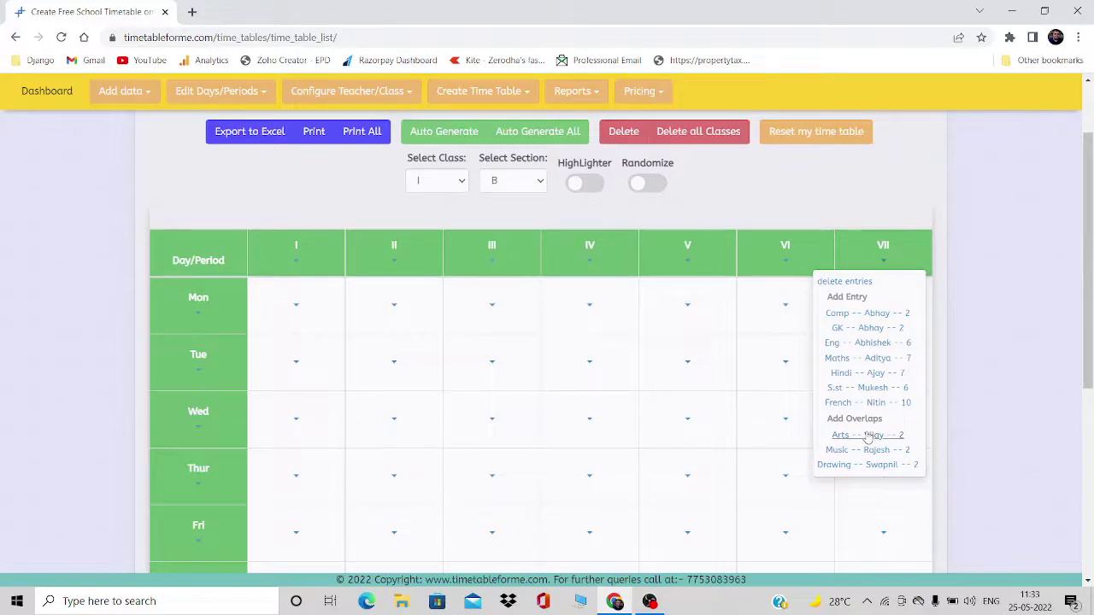
pyautogui.click(867, 436)
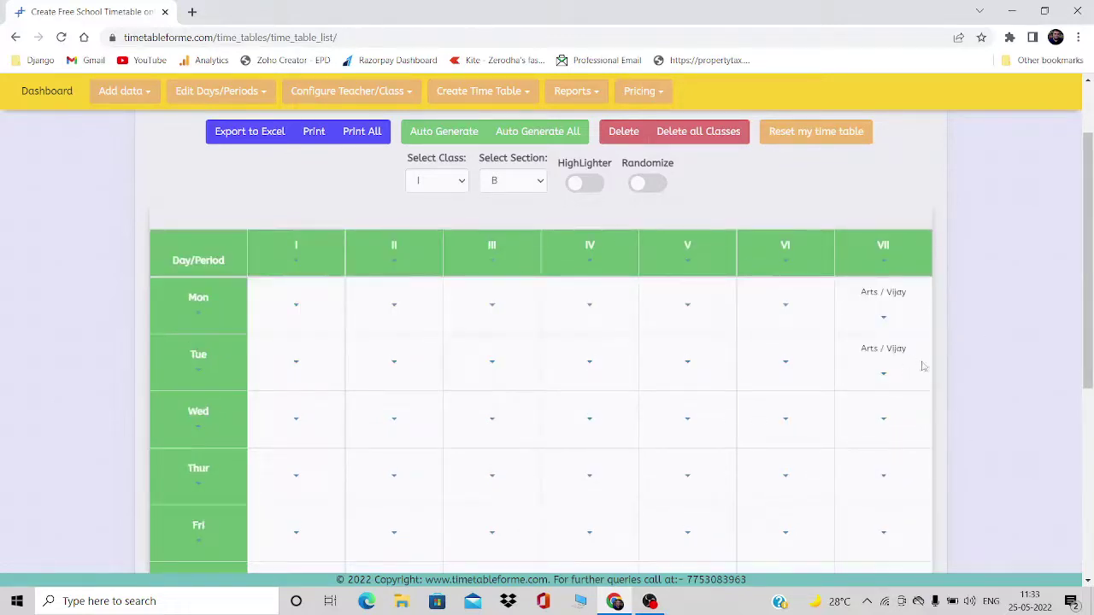
pyautogui.click(883, 259)
pyautogui.click(874, 450)
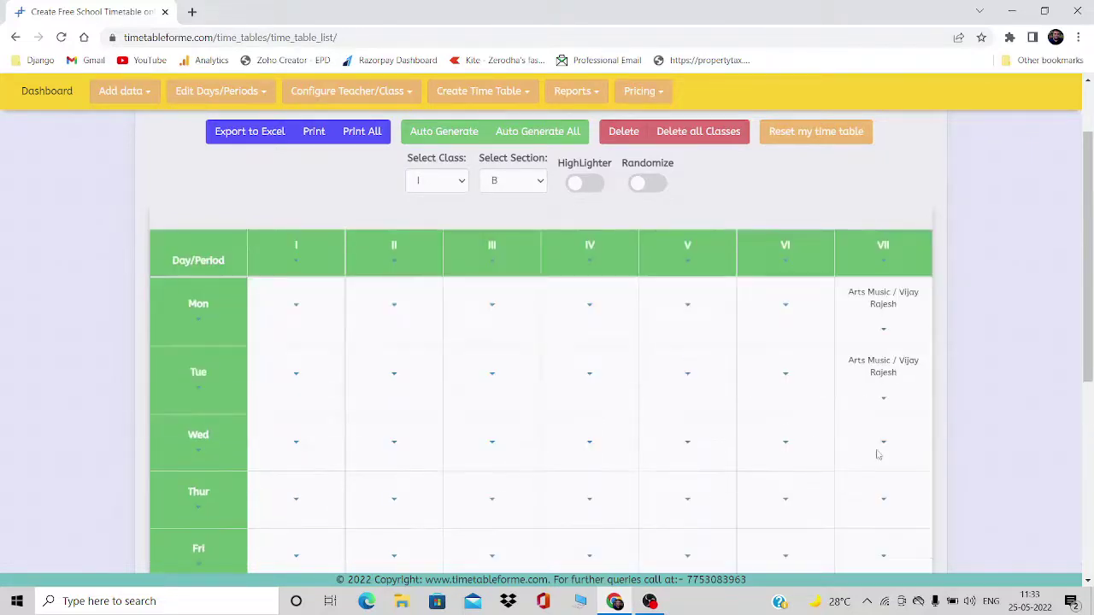
pyautogui.click(883, 260)
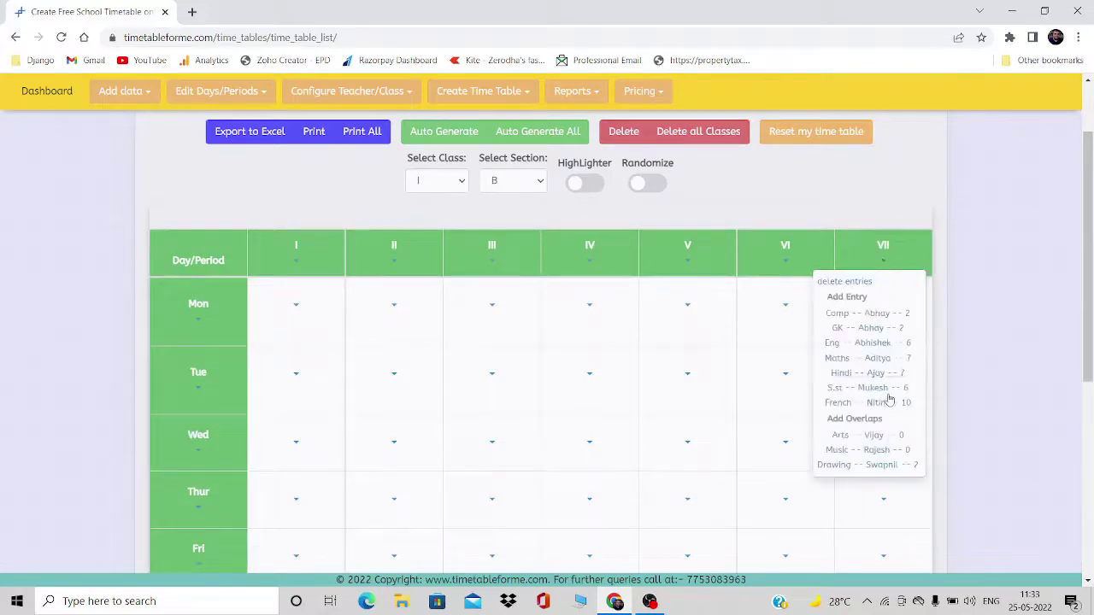
pyautogui.click(870, 465)
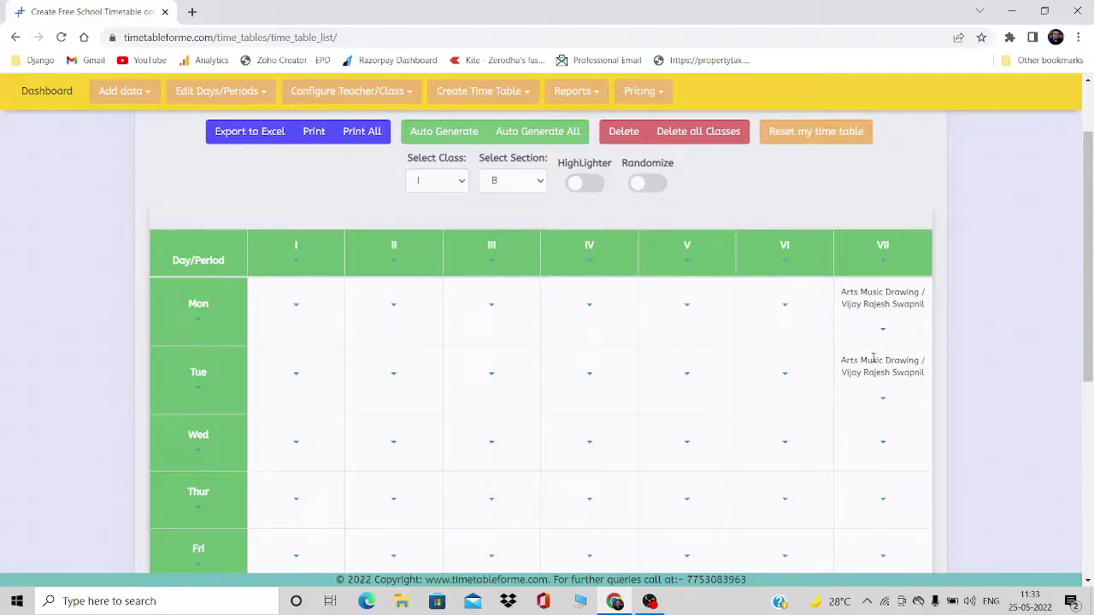
# Step: Auto-generate the remaining timetable of class I, section B and turn on the highlighter
pyautogui.click(442, 132)
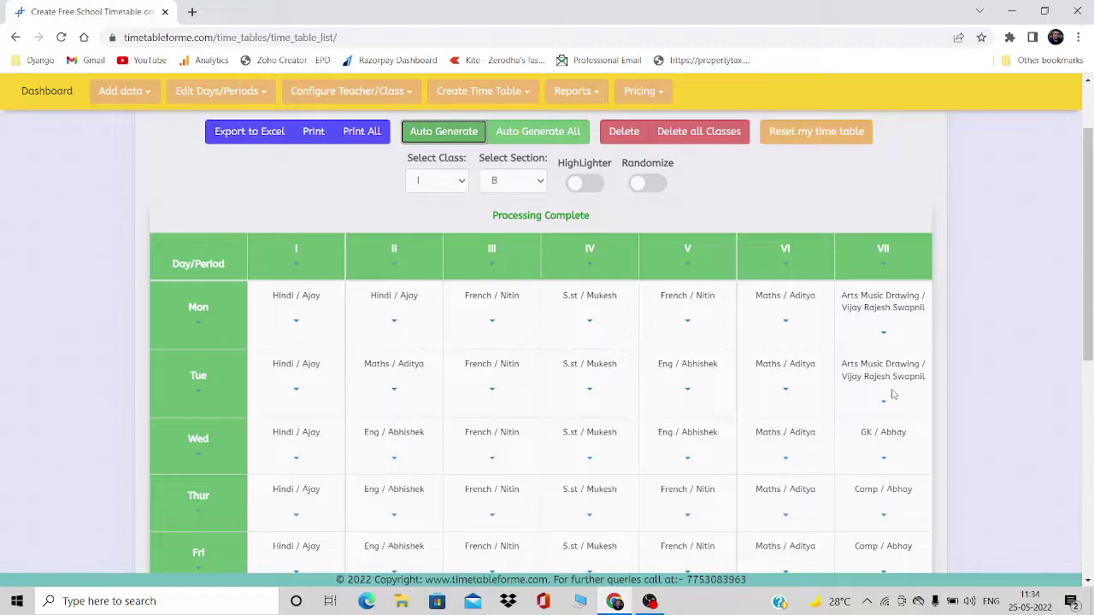
pyautogui.scroll(-1, 689, 193)
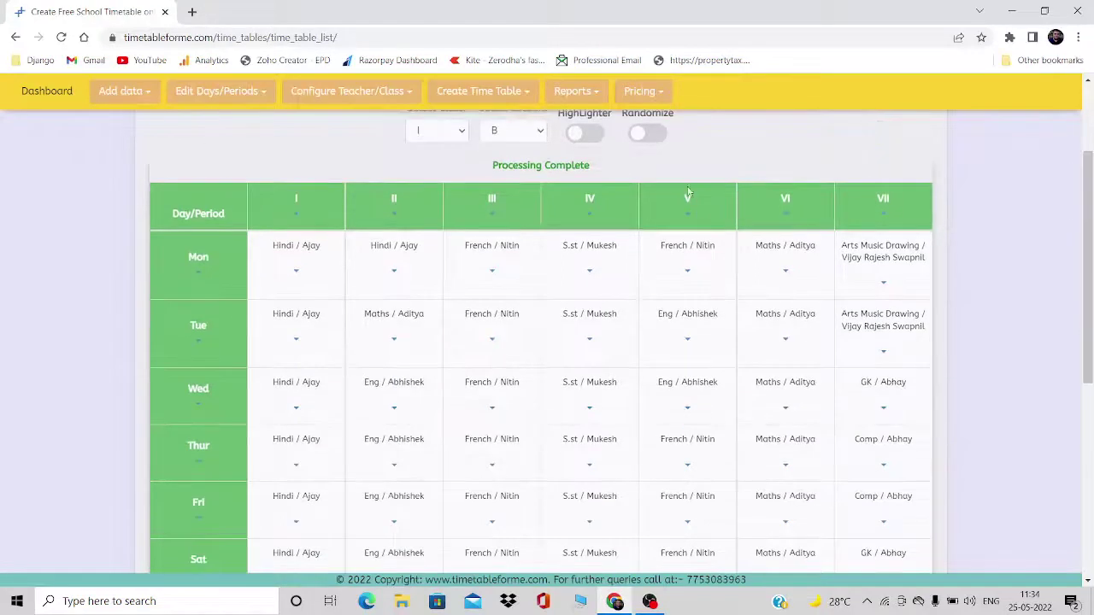
pyautogui.click(578, 139)
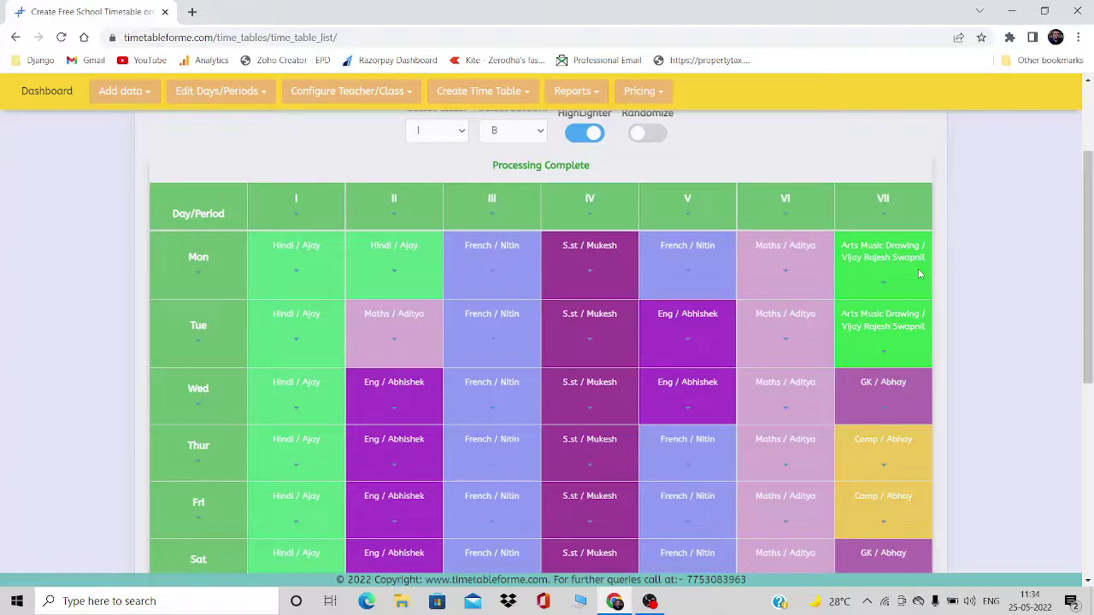
# Step: View the teacher-wise timetables of the Maths teacher and the Music teacher
pyautogui.moveTo(1089, 248); pyautogui.dragTo(1090, 201)
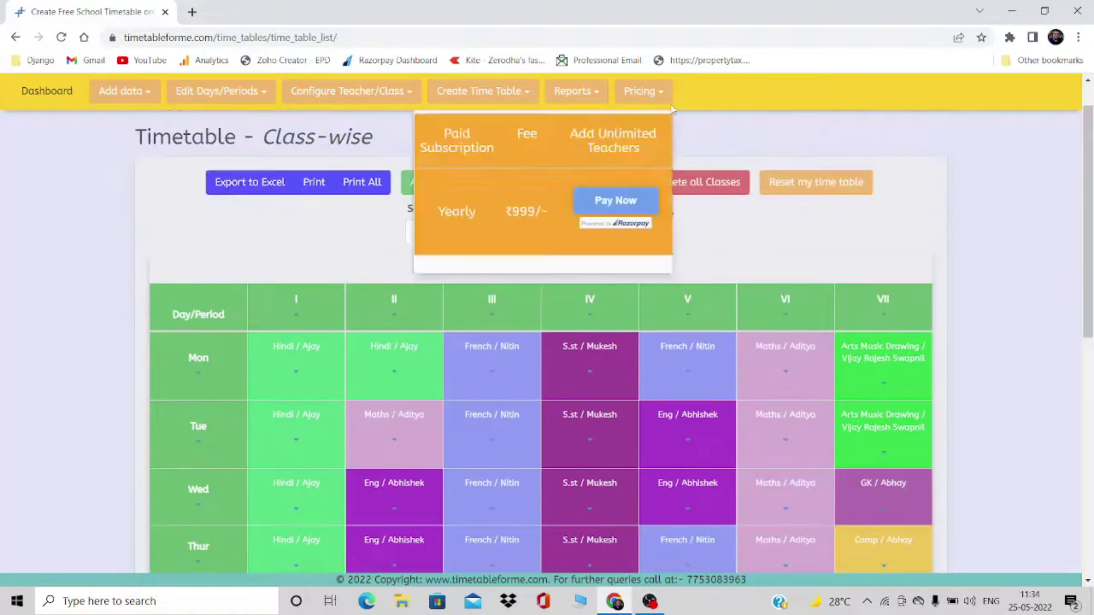
pyautogui.click(478, 91)
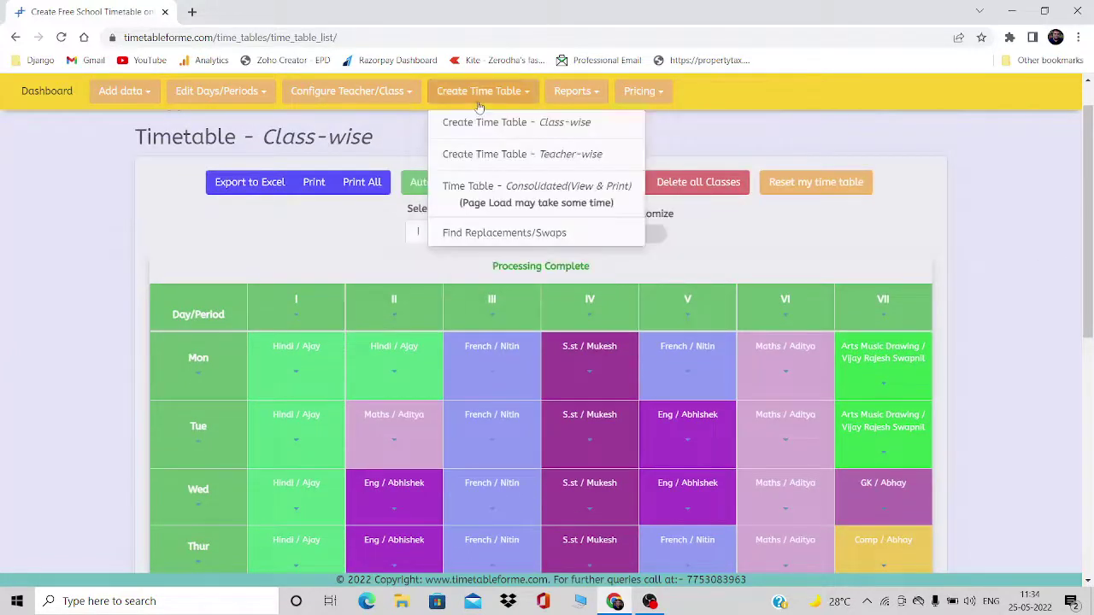
pyautogui.click(491, 155)
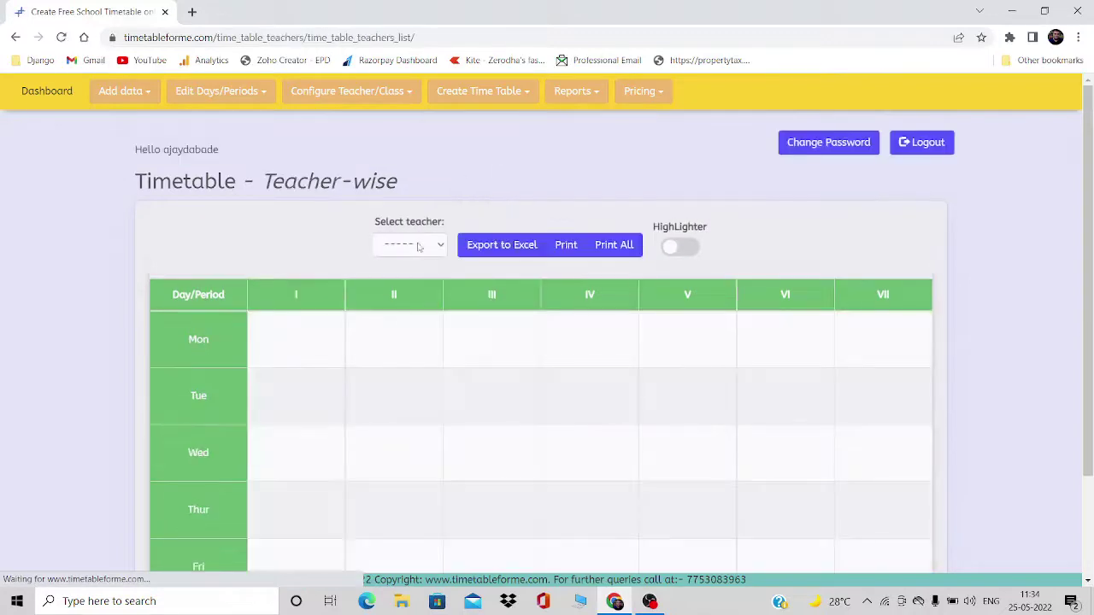
pyautogui.click(408, 244)
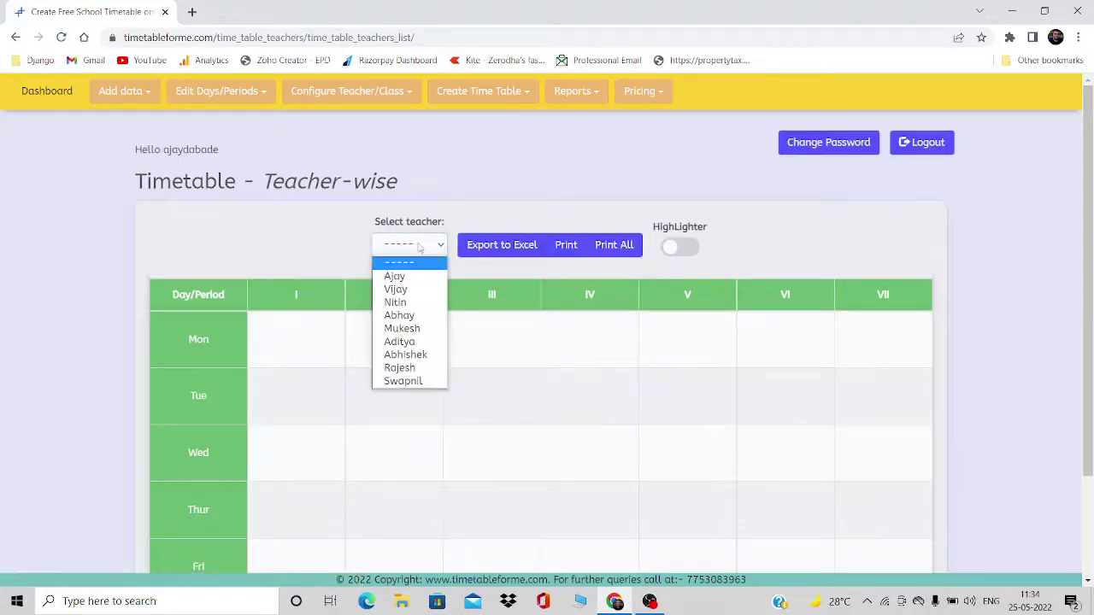
pyautogui.click(414, 343)
pyautogui.click(411, 245)
pyautogui.click(413, 367)
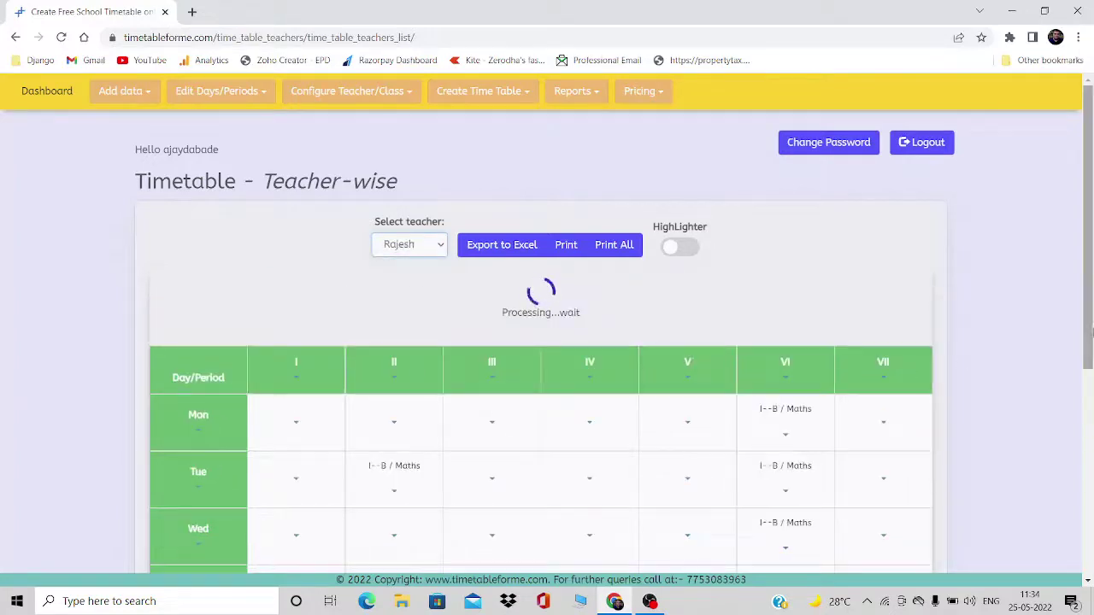
pyautogui.scroll(-1, 952, 287)
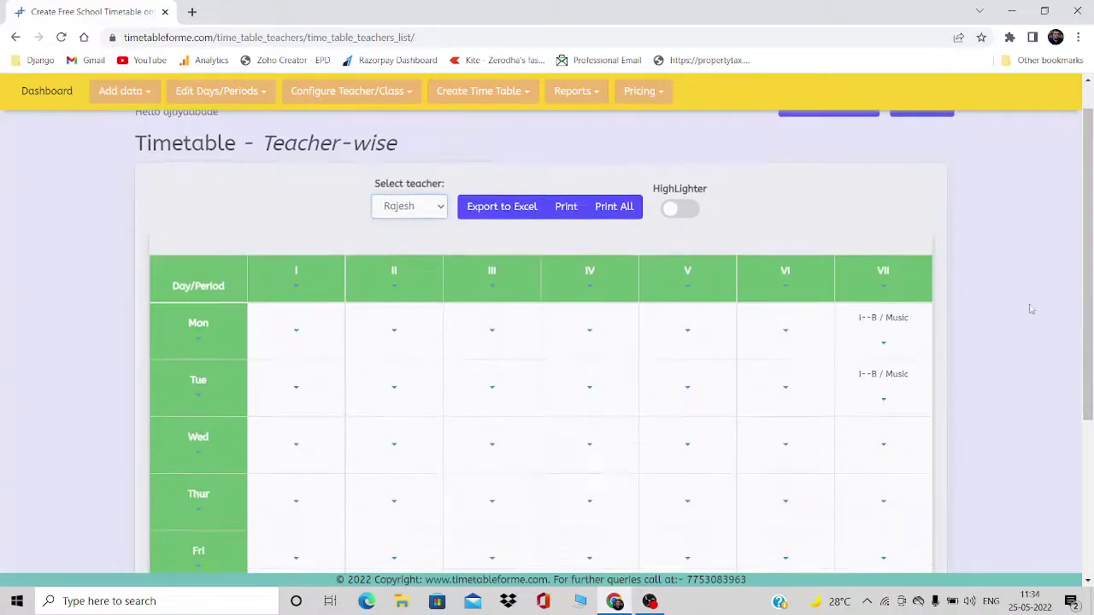
# Step: Check the teacher-wise timetables of the Drawing teacher and the Arts teacher
pyautogui.click(405, 209)
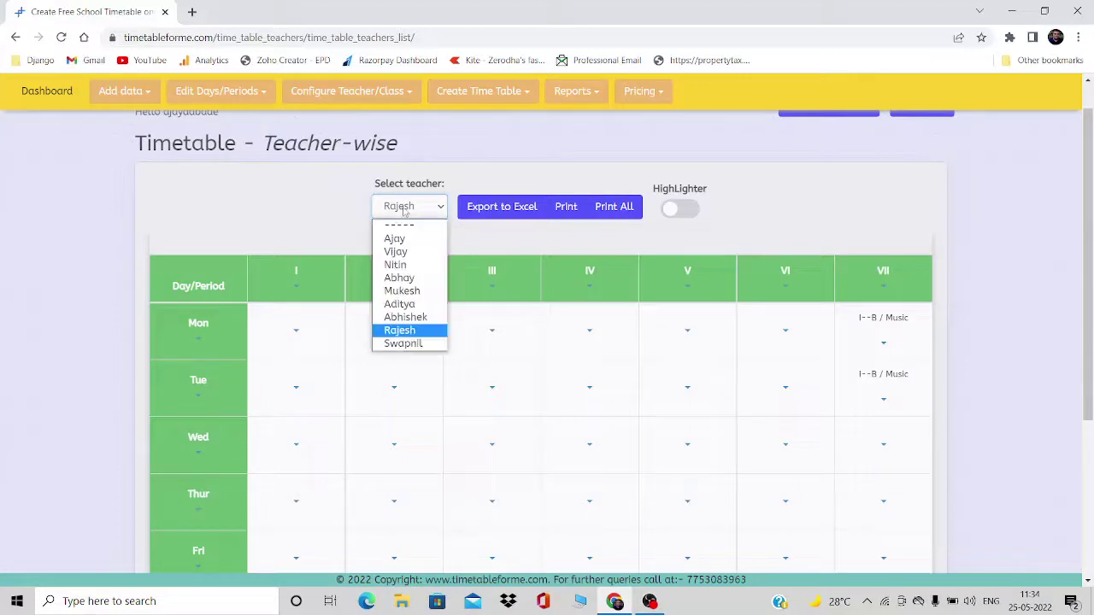
pyautogui.click(402, 342)
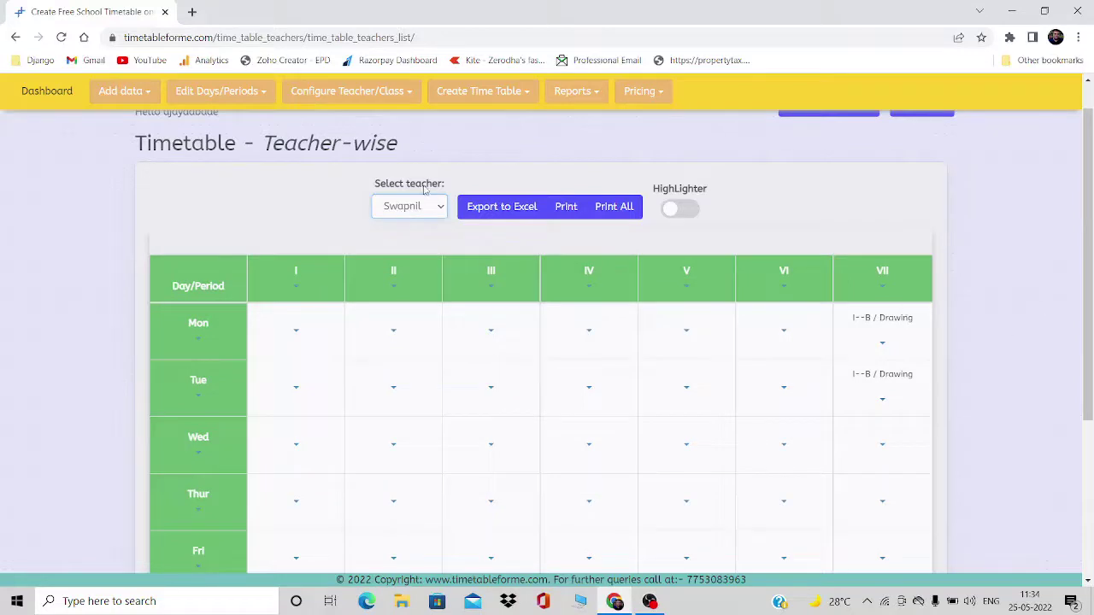
pyautogui.click(415, 213)
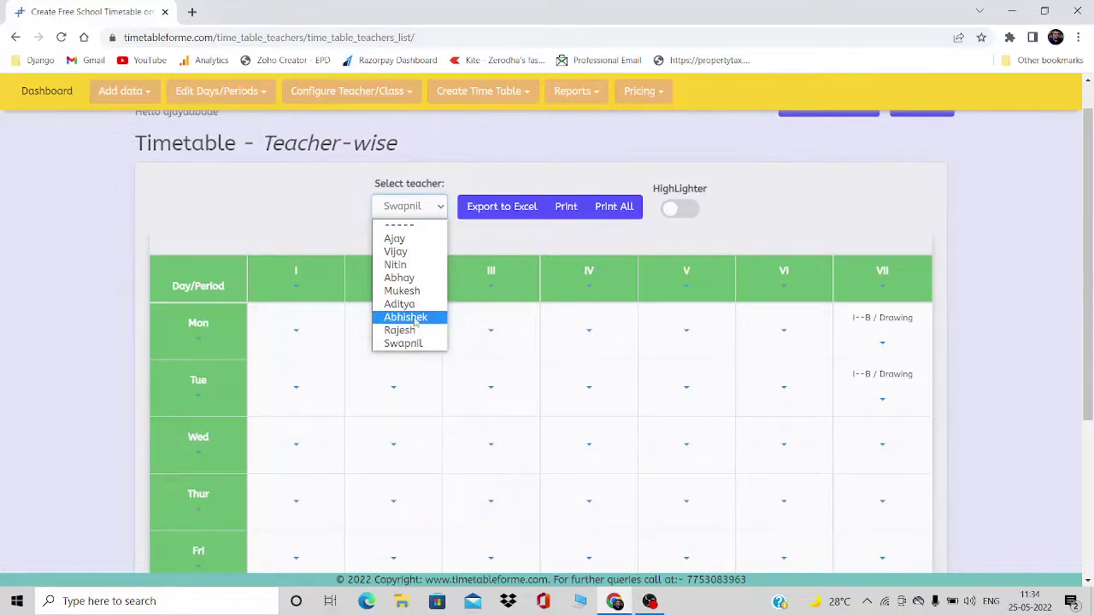
pyautogui.click(402, 252)
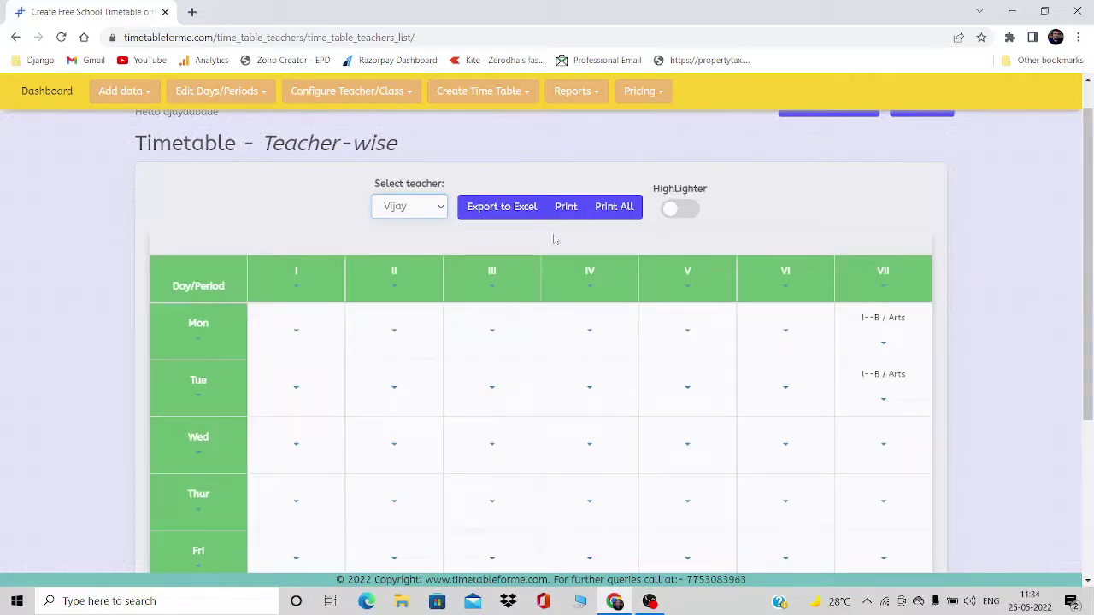
# Step: Return to the class-wise timetable and add the Drawing, Arts and Music overlaps to the period IV column of class I, section C
pyautogui.click(481, 91)
pyautogui.click(484, 127)
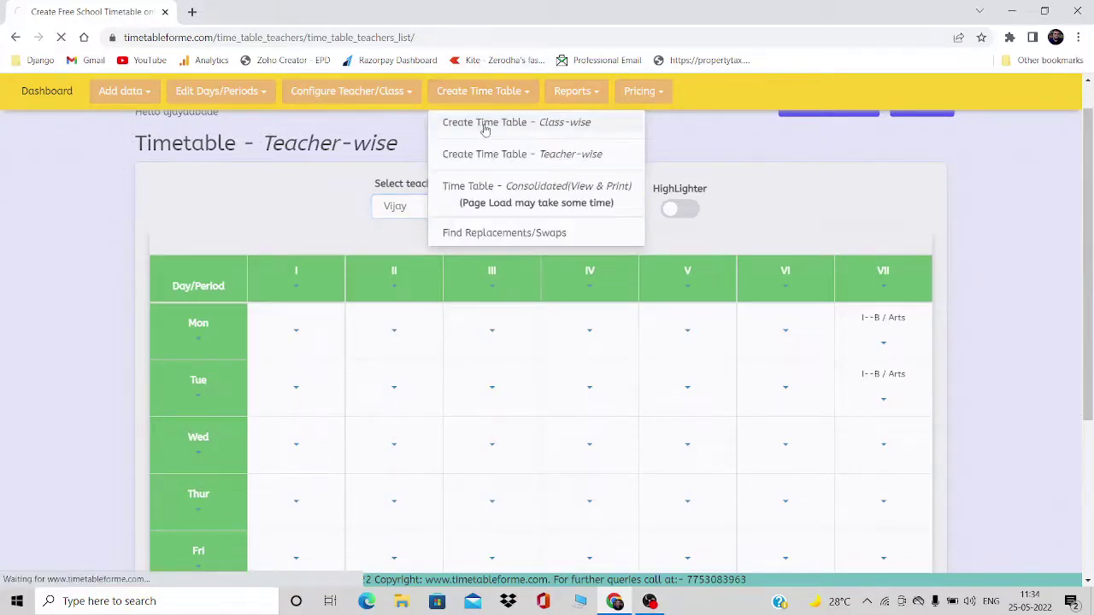
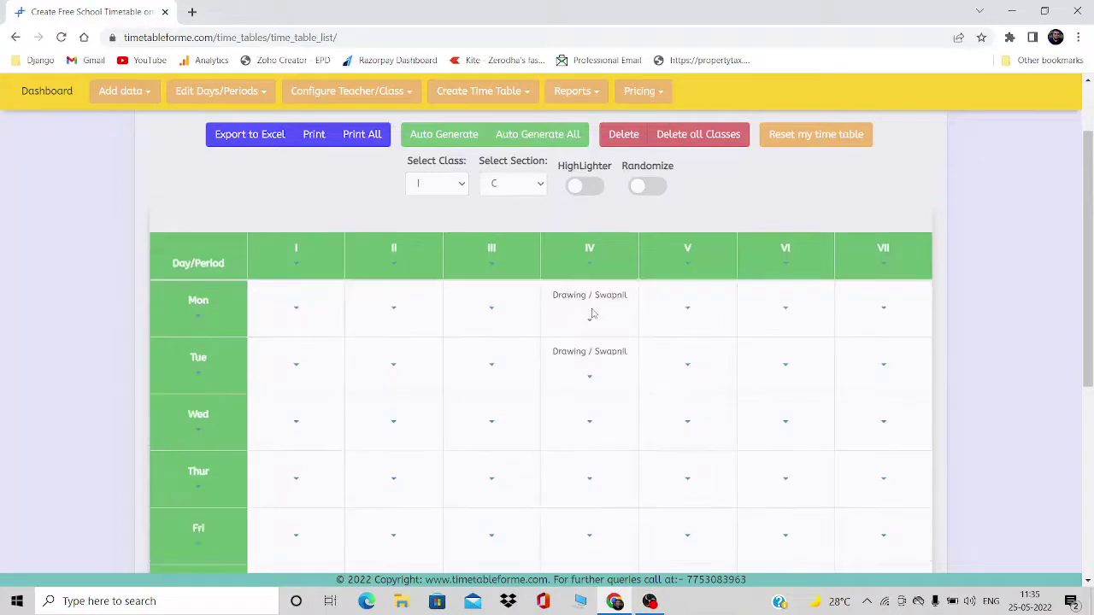
pyautogui.click(589, 264)
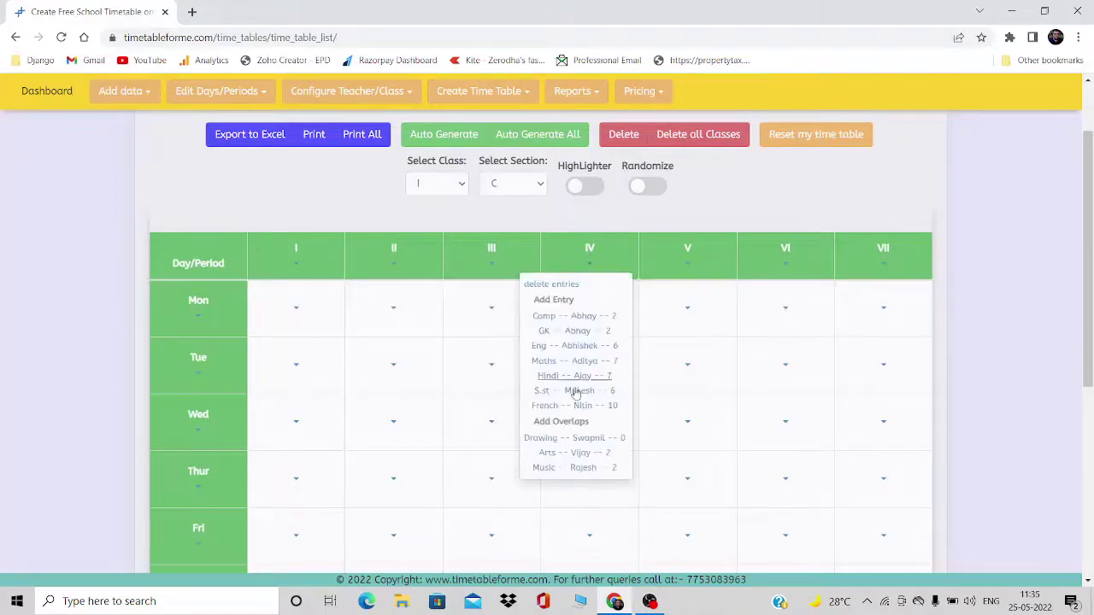
pyautogui.click(577, 453)
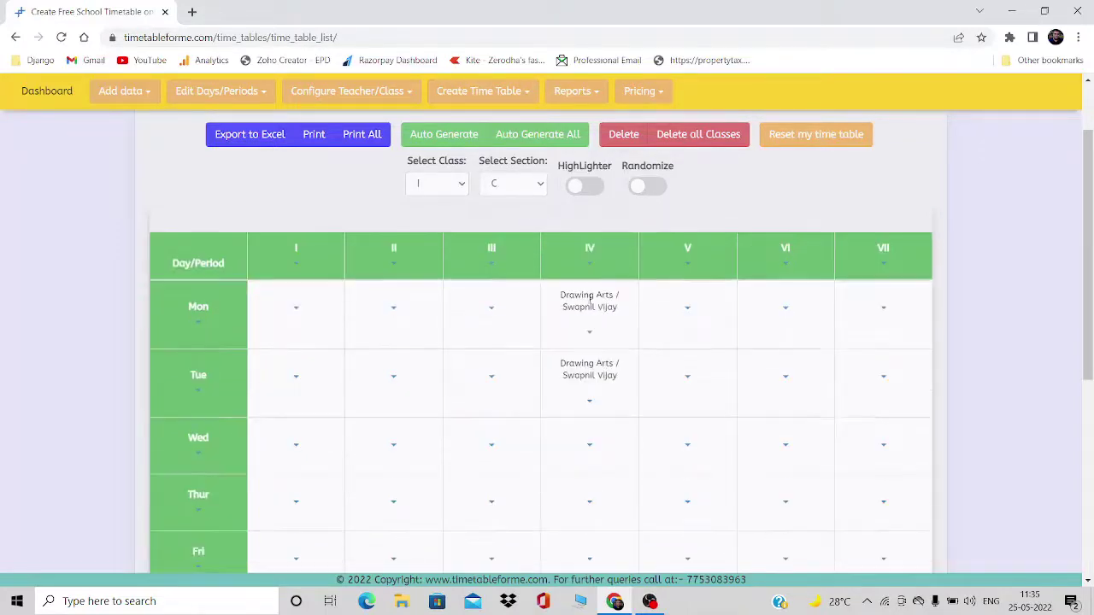
pyautogui.click(589, 264)
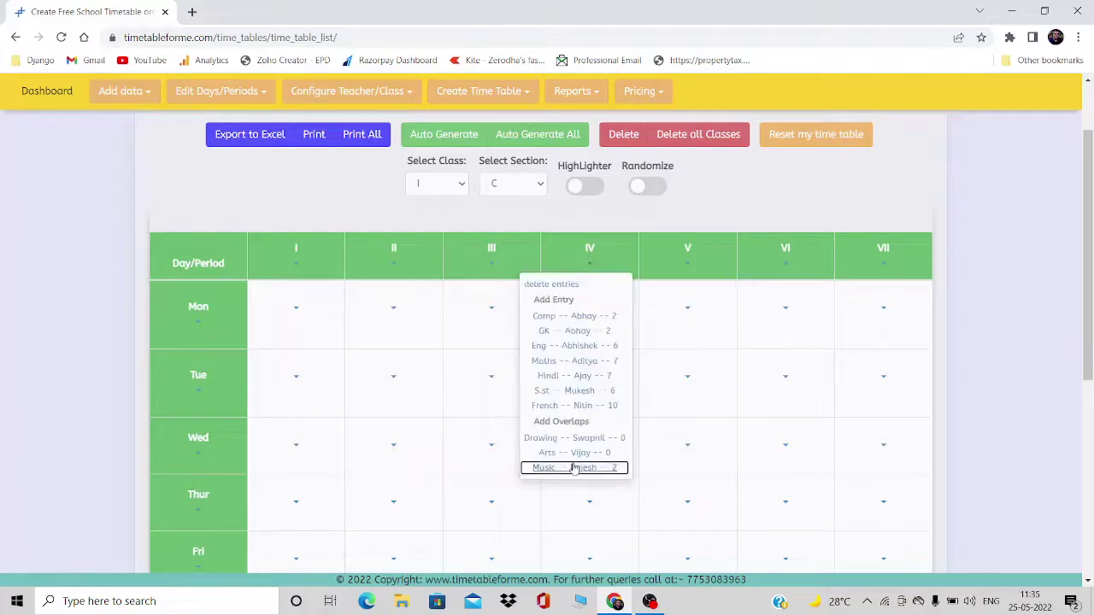
pyautogui.click(574, 468)
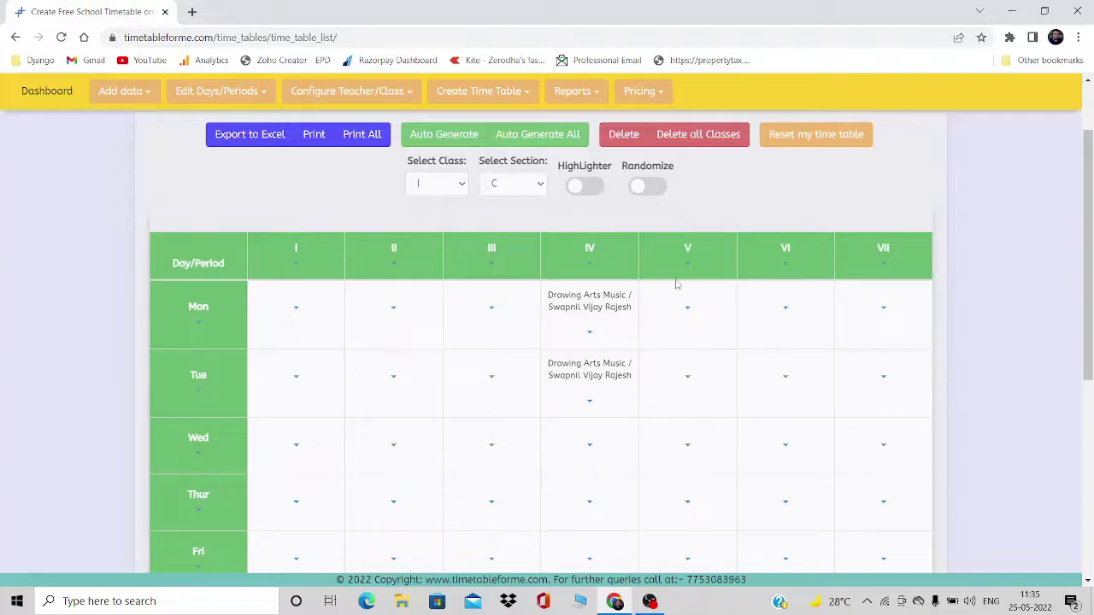
# Step: Check the timetable of class I, section B with the highlighter on, and return to section C
pyautogui.click(517, 190)
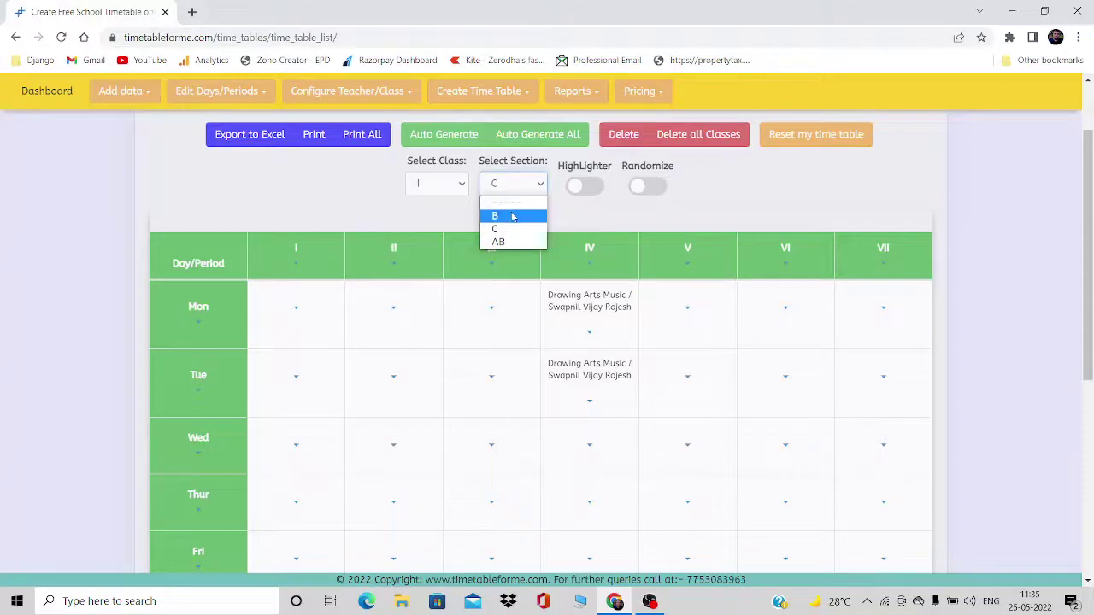
pyautogui.click(513, 215)
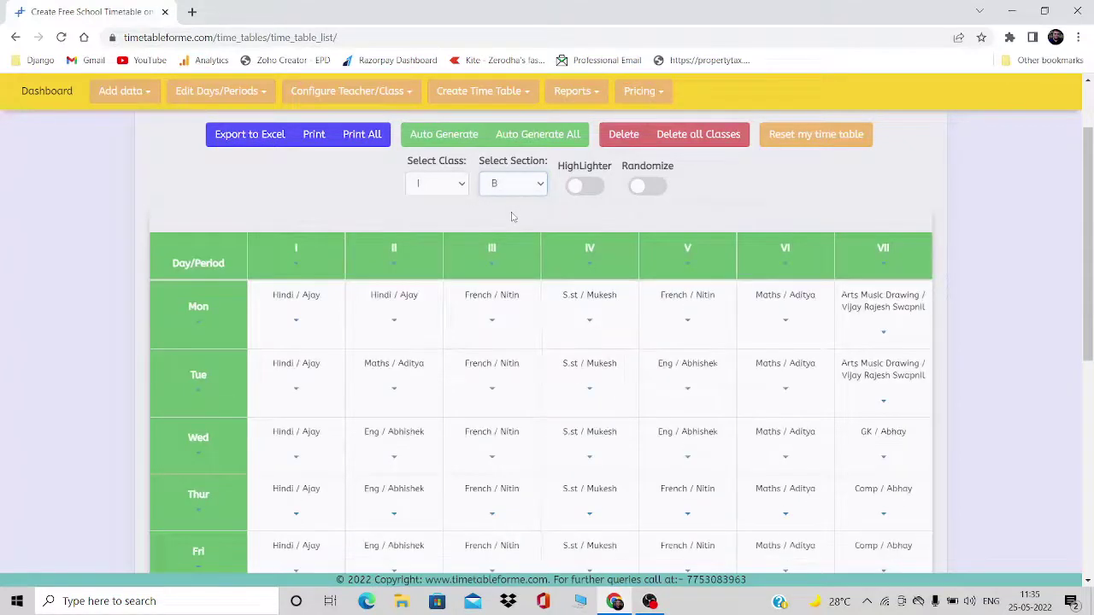
pyautogui.click(576, 190)
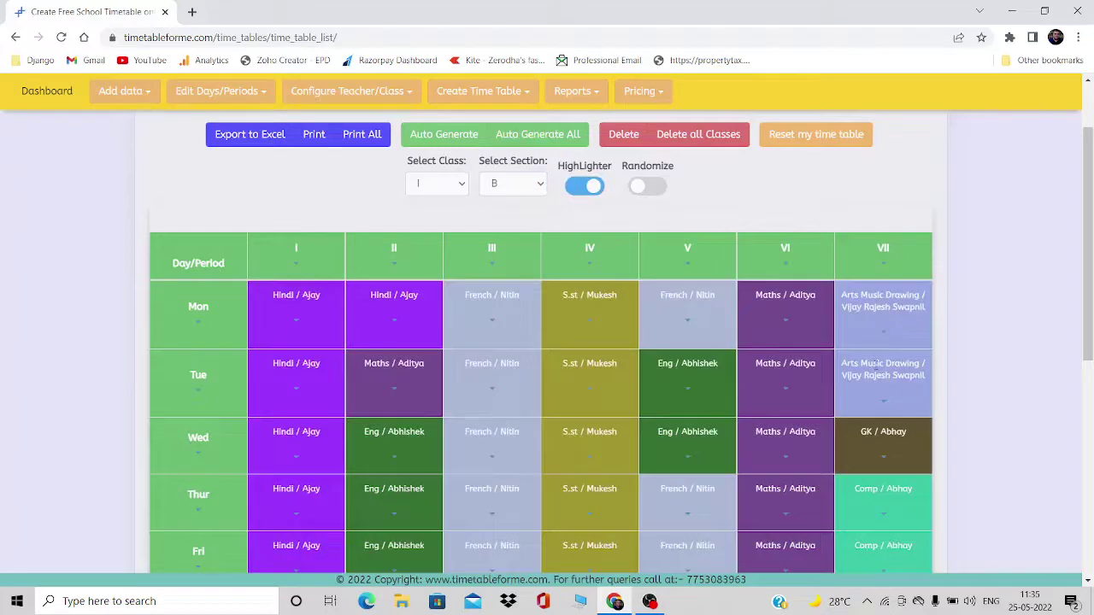
pyautogui.click(500, 186)
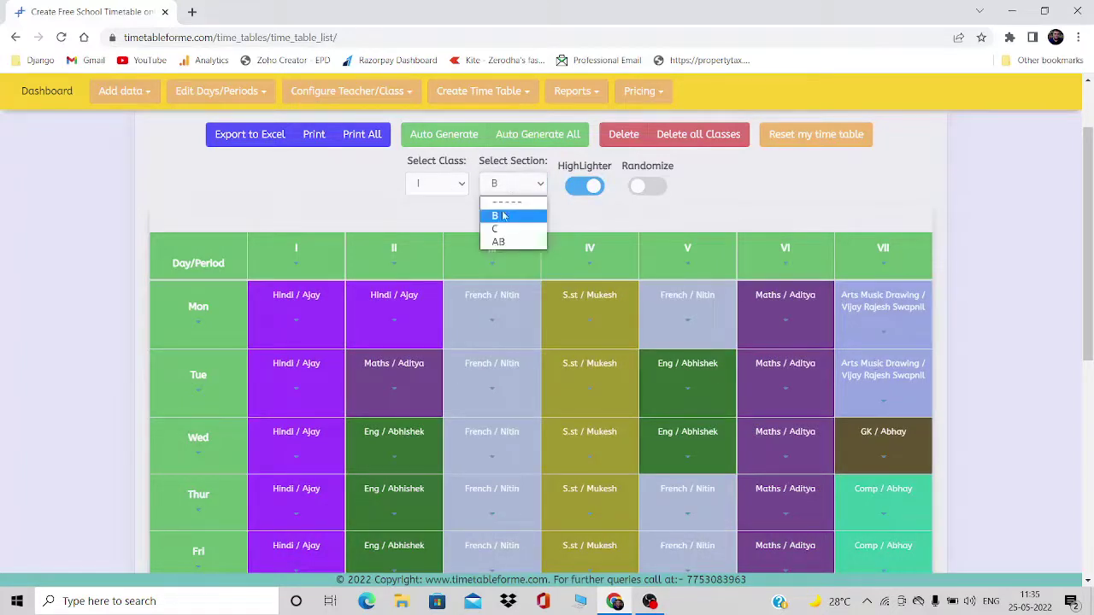
pyautogui.click(502, 226)
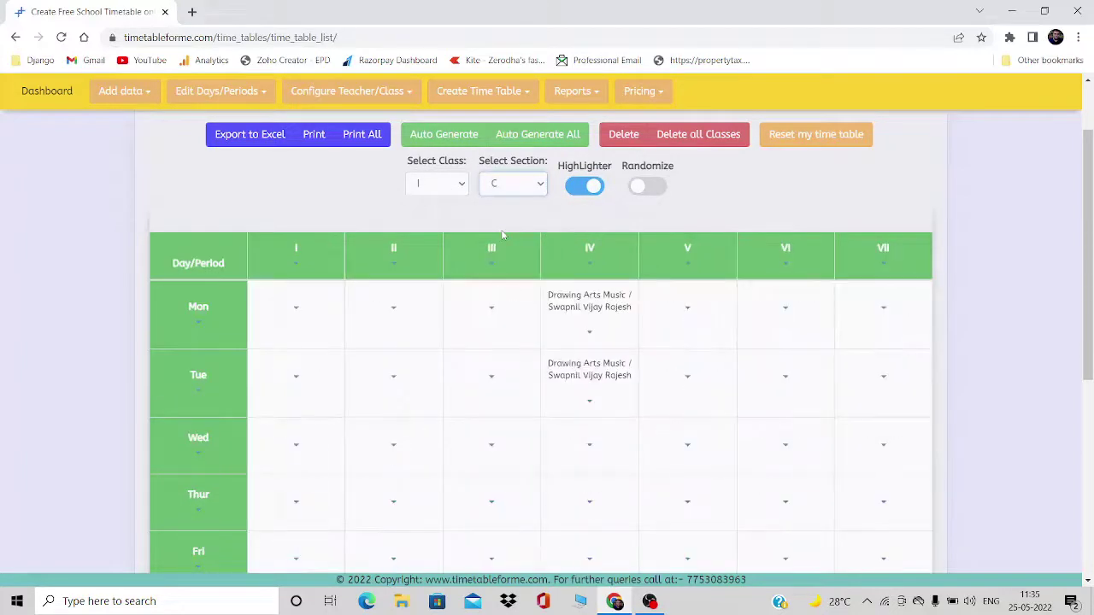
# Step: Auto-generate the remaining timetable of class I, section C around the period IV overlaps and refresh the highlighter
pyautogui.click(450, 139)
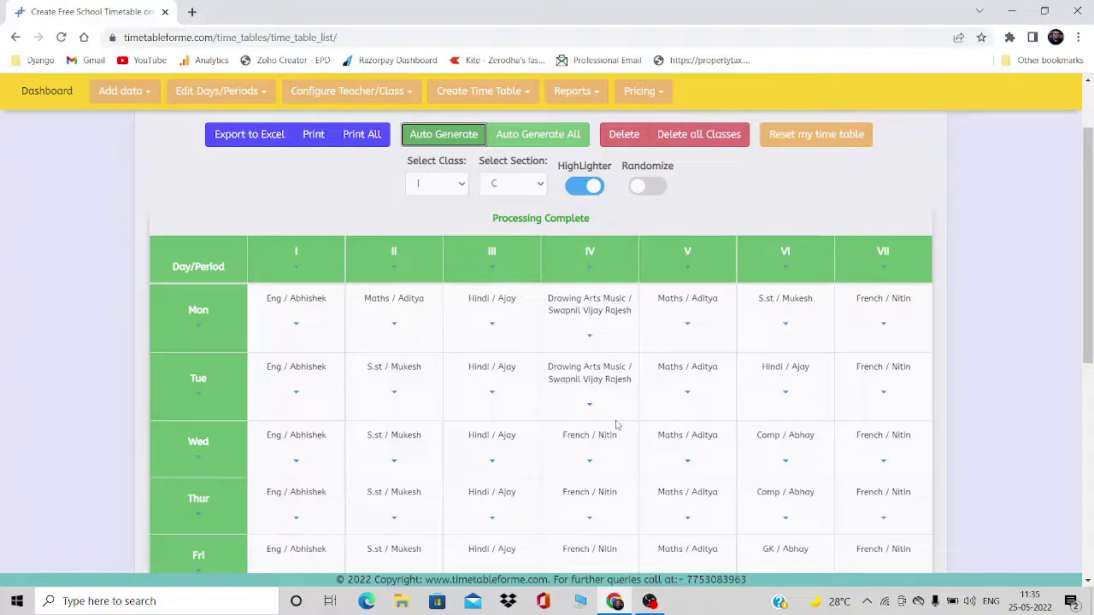
pyautogui.click(574, 186)
pyautogui.click(574, 186)
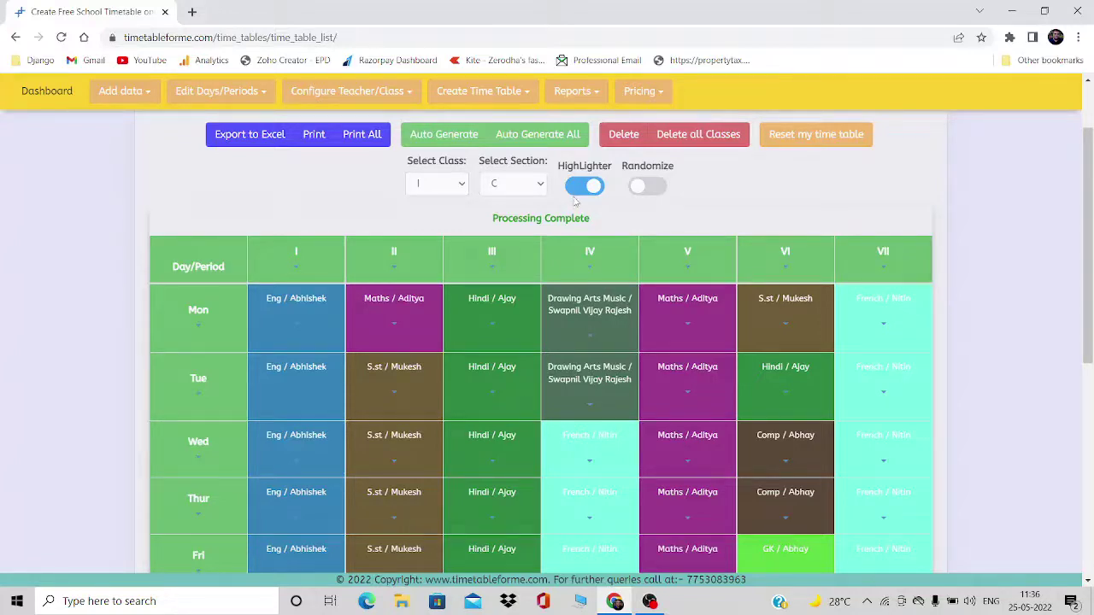
# Step: Delete all entries of class I, section C, and add the Drawing, Arts and Music overlaps to the whole period VII column
pyautogui.click(623, 134)
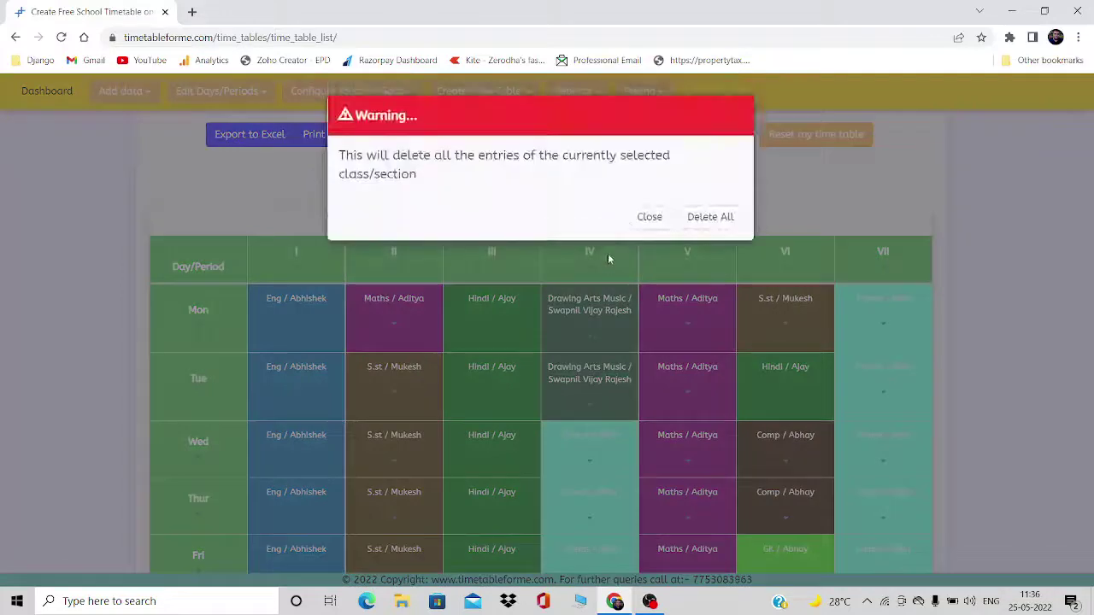
pyautogui.click(710, 217)
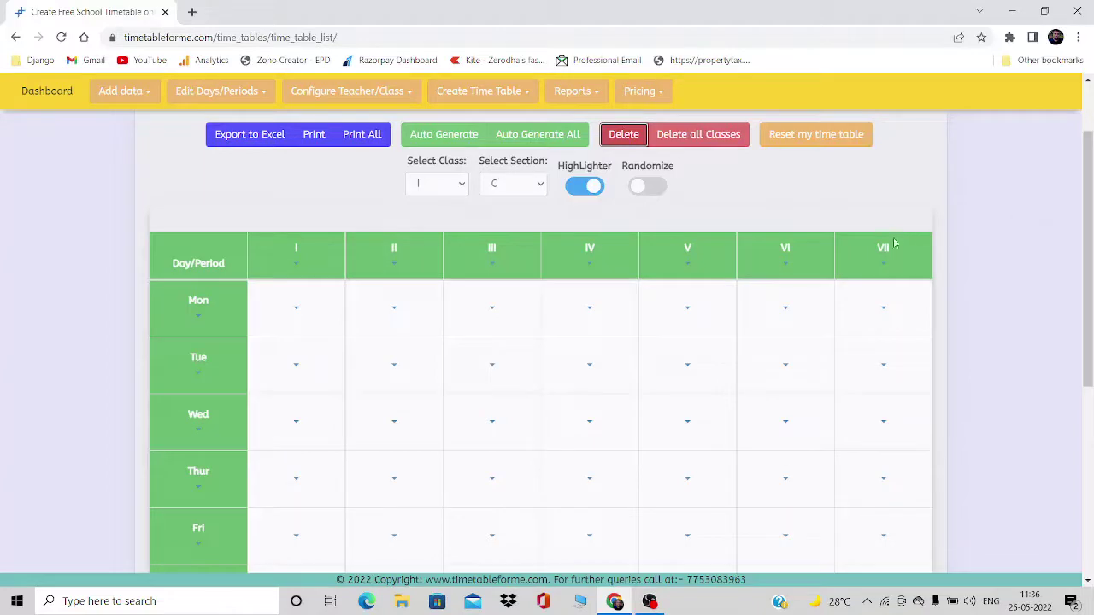
pyautogui.click(883, 264)
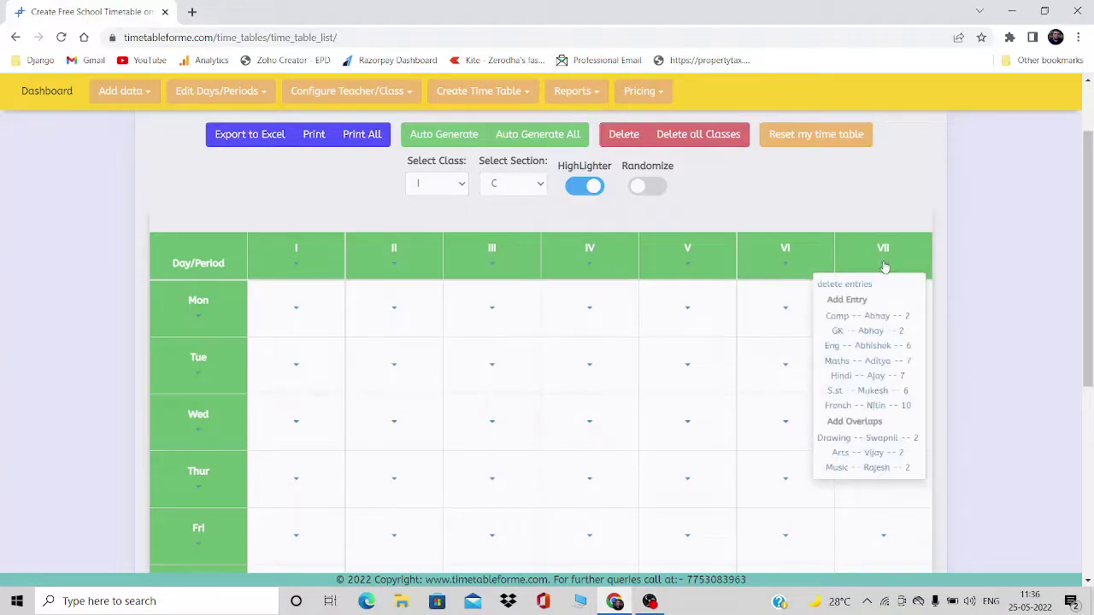
pyautogui.click(877, 437)
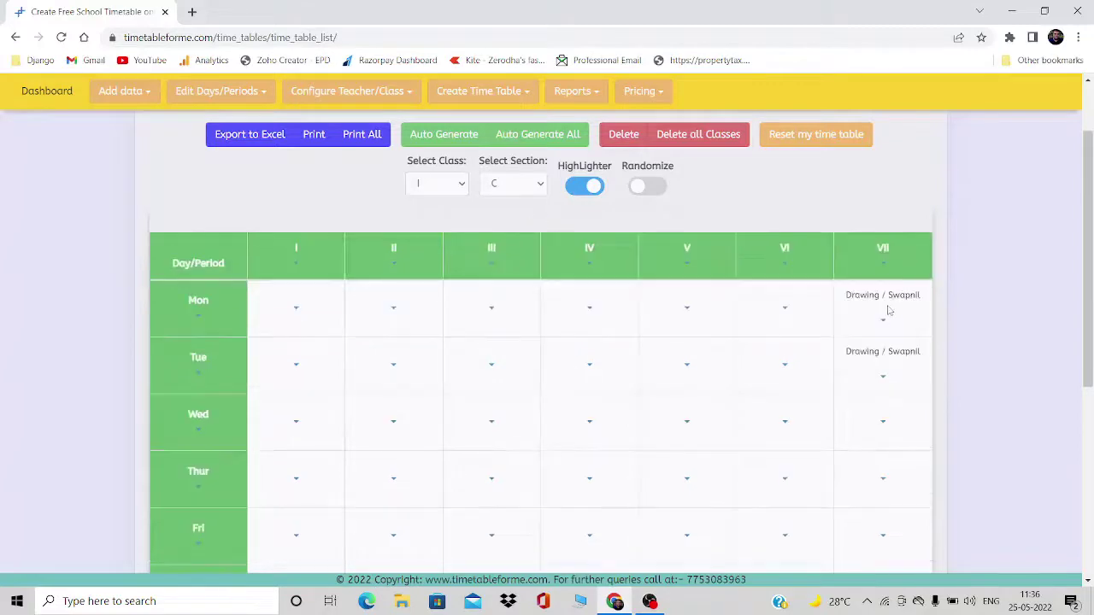
pyautogui.click(883, 272)
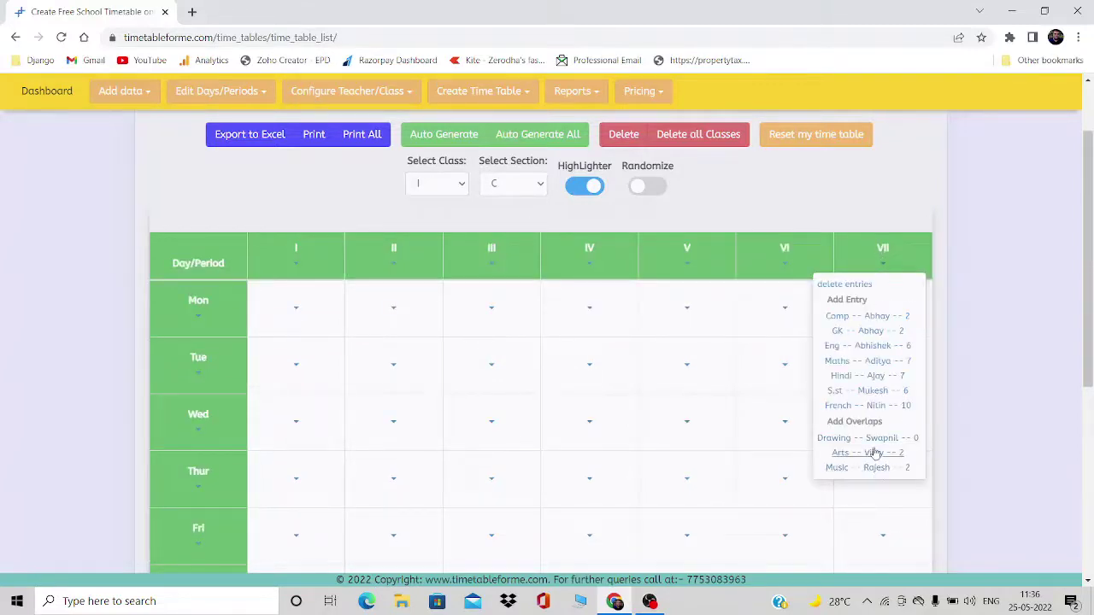
pyautogui.click(875, 453)
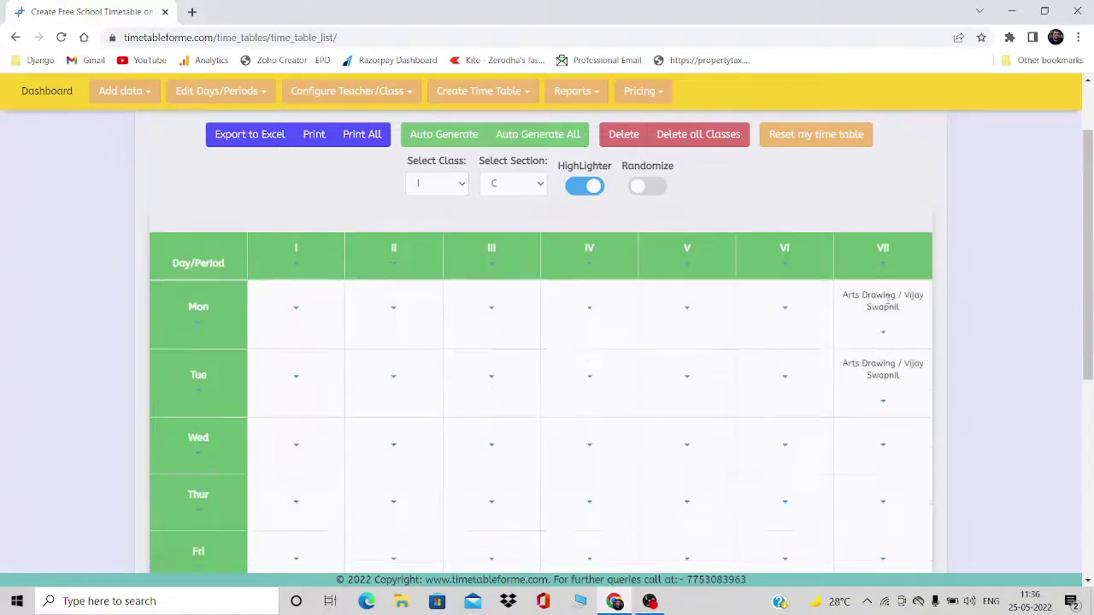
pyautogui.click(883, 262)
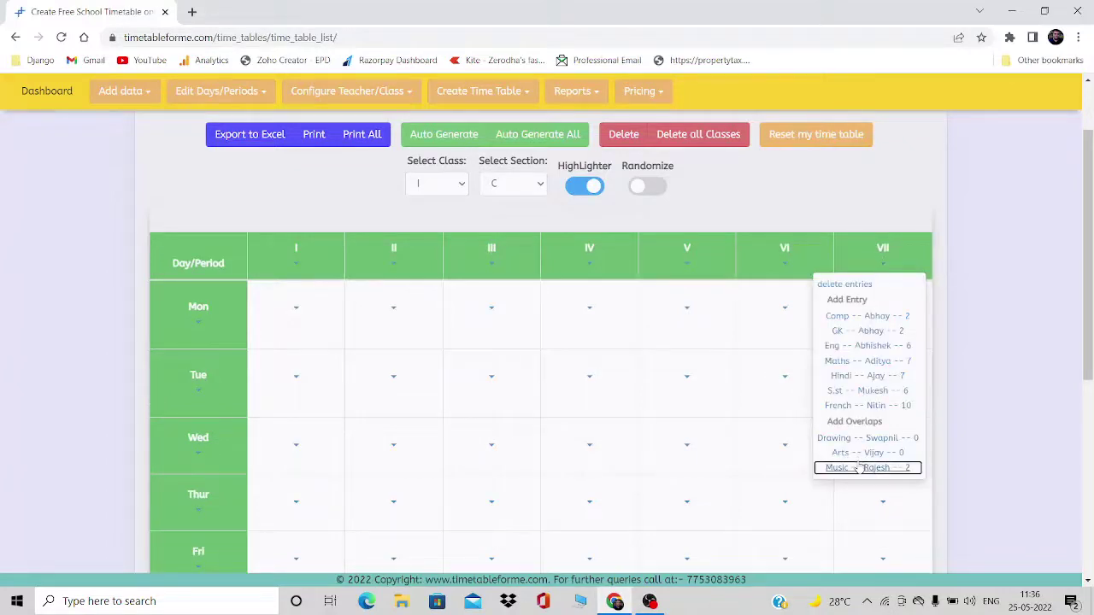
pyautogui.click(861, 466)
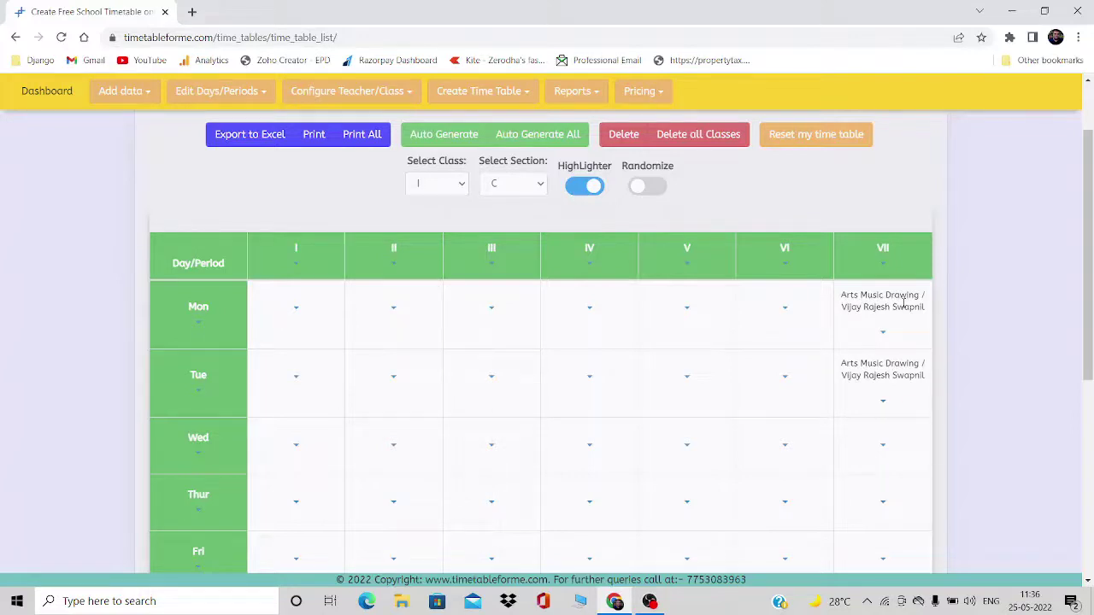
# Step: Auto-generate the rest of class I, section C around the period VII overlaps and reapply the highlighter colours
pyautogui.click(453, 134)
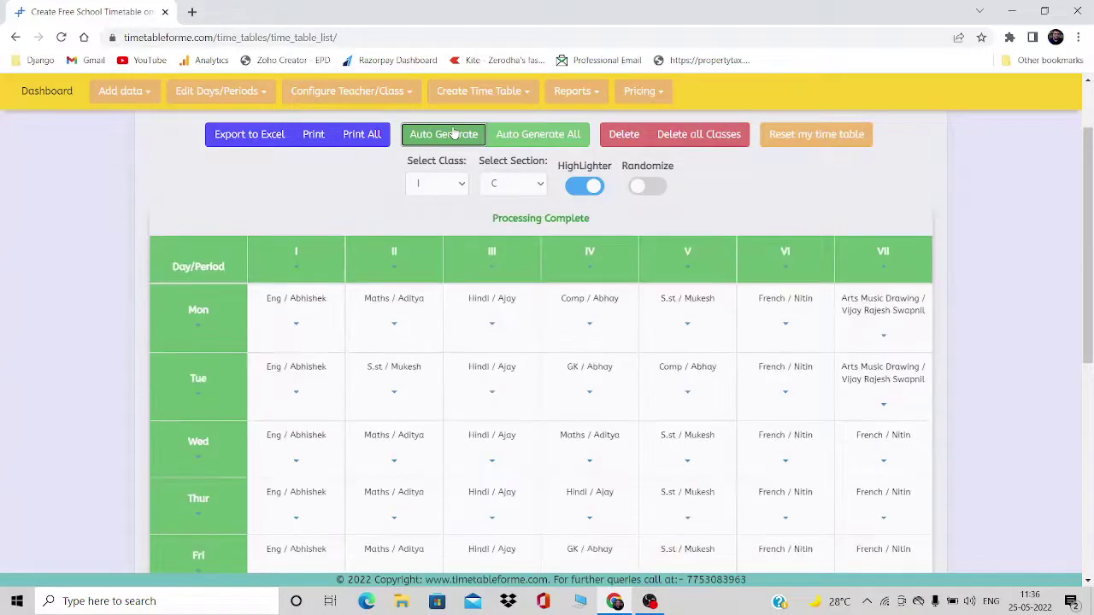
pyautogui.click(587, 193)
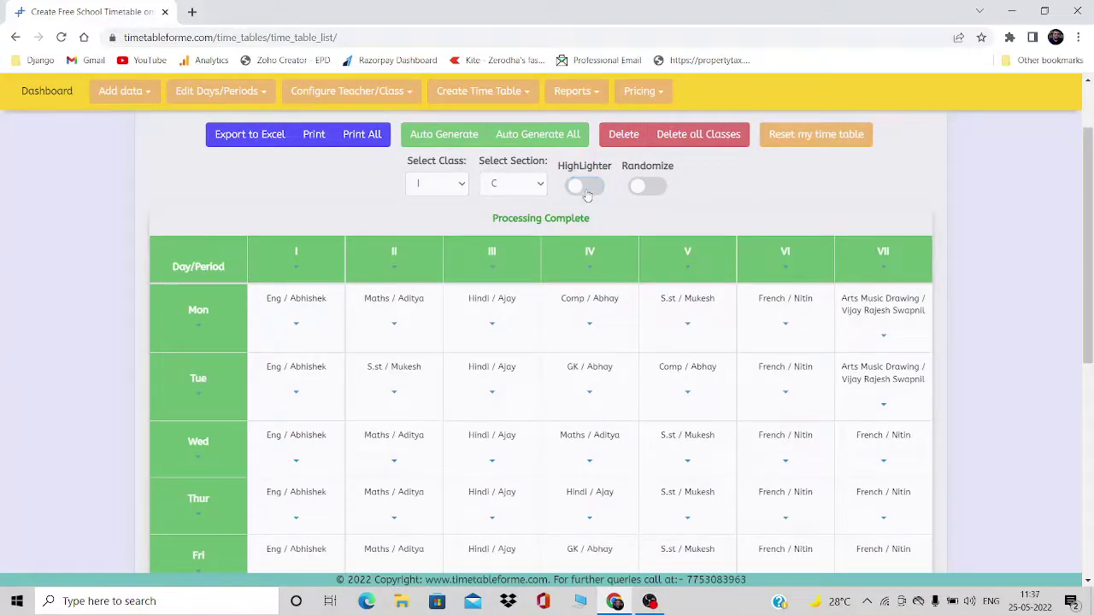
pyautogui.click(586, 188)
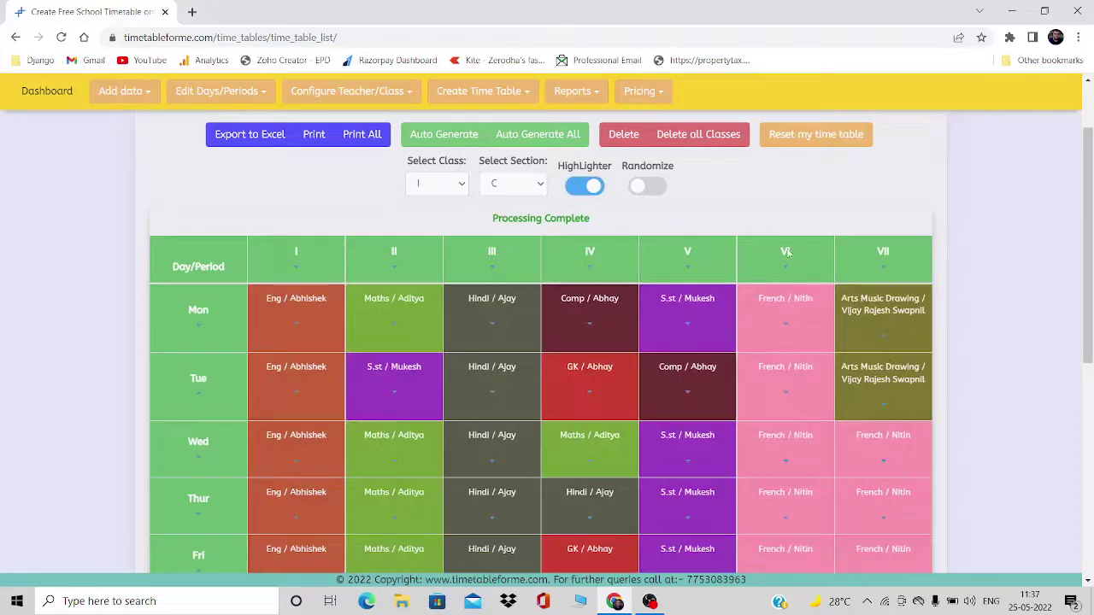
# Step: Open the teacher-wise timetable and review the Drawing teacher's weekly schedule across all seven periods
pyautogui.click(479, 90)
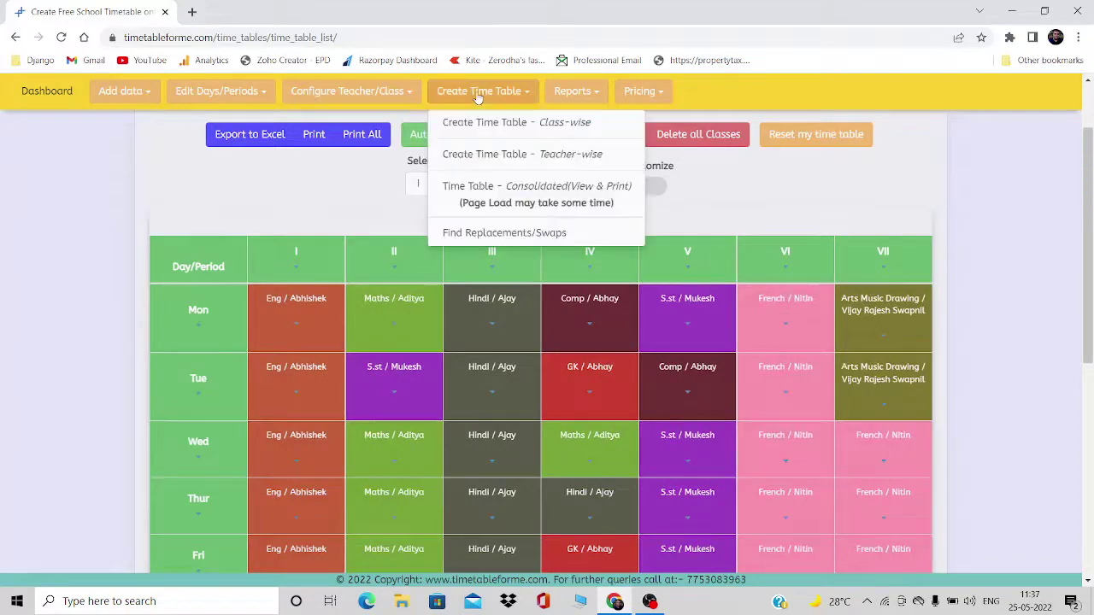
pyautogui.click(487, 157)
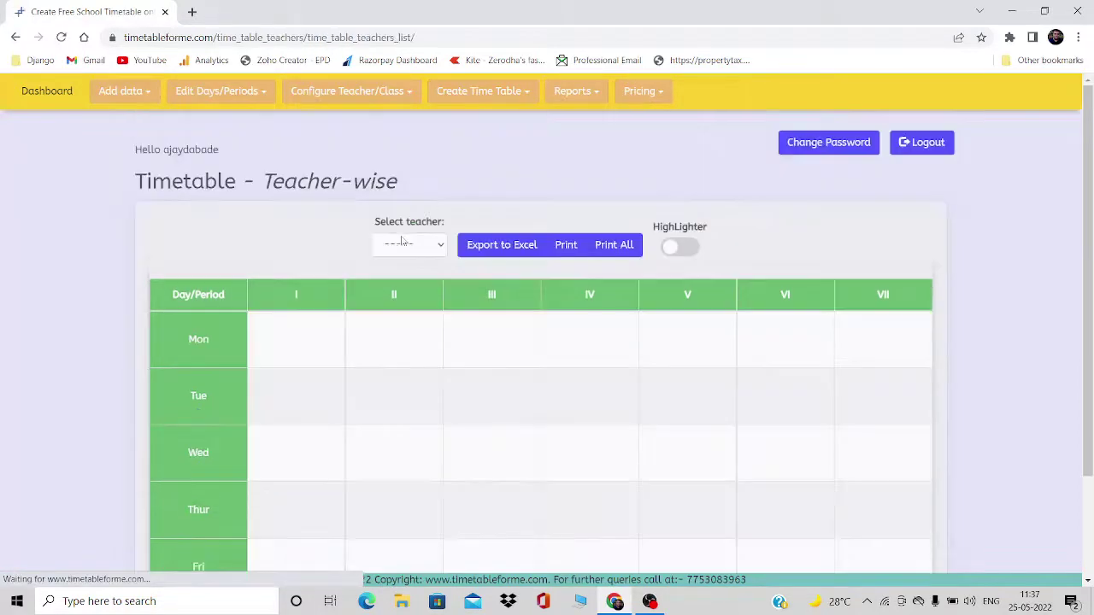
pyautogui.click(402, 243)
pyautogui.click(405, 385)
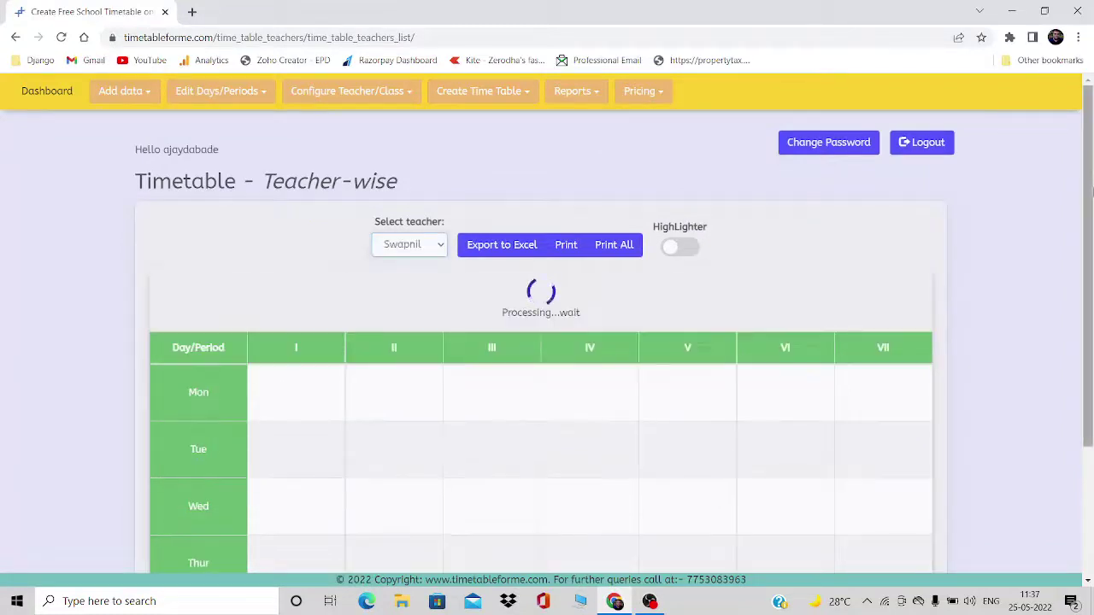
pyautogui.scroll(-1, 1091, 193)
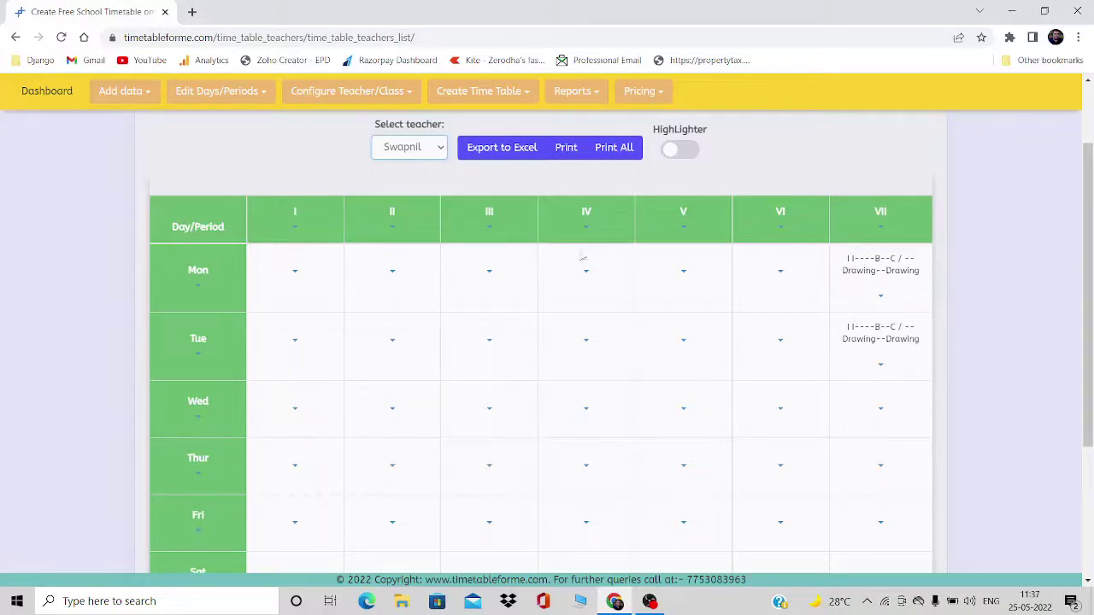
# Step: Switch the teacher-wise timetable to the Music teacher and review the overlapping periods of sections B and C
pyautogui.click(425, 155)
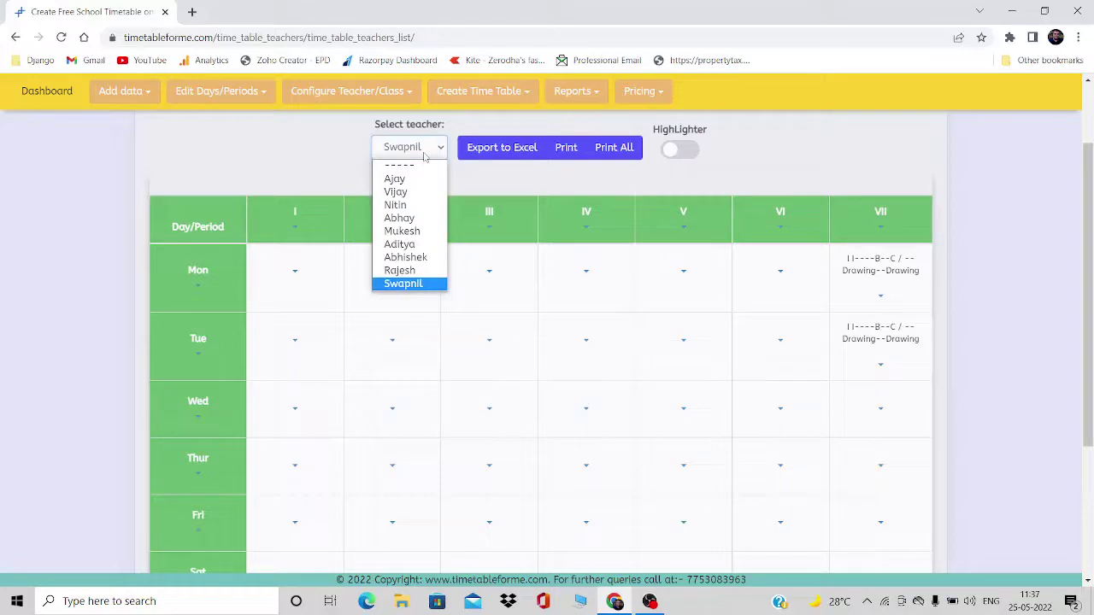
pyautogui.click(399, 270)
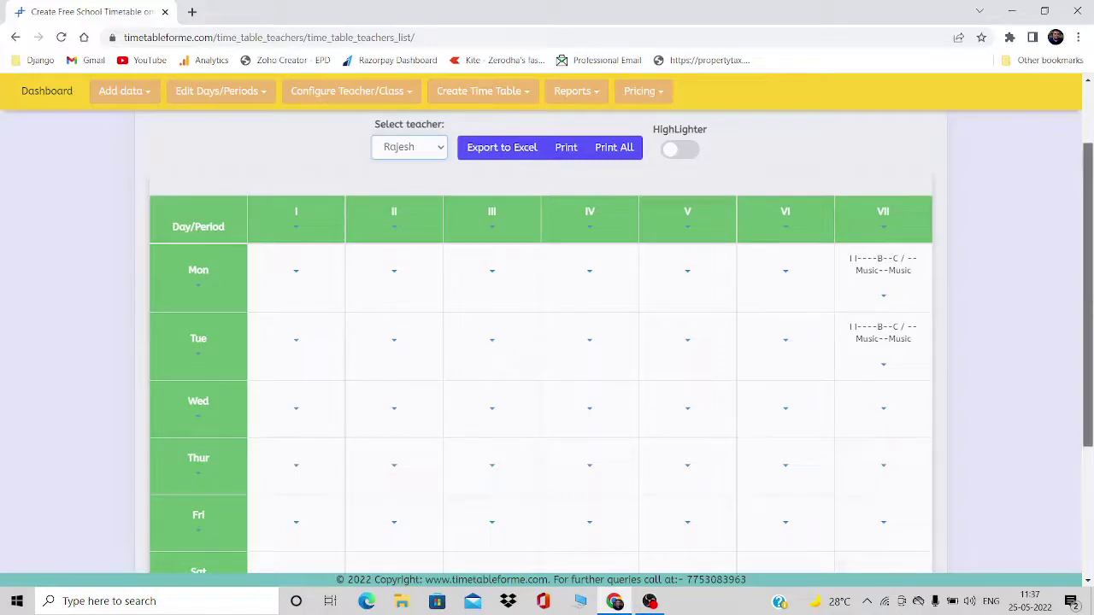
pyautogui.moveTo(1089, 307)
pyautogui.mouseDown()
pyautogui.moveTo(1089, 359)
pyautogui.moveTo(1091, 291)
pyautogui.mouseUp()
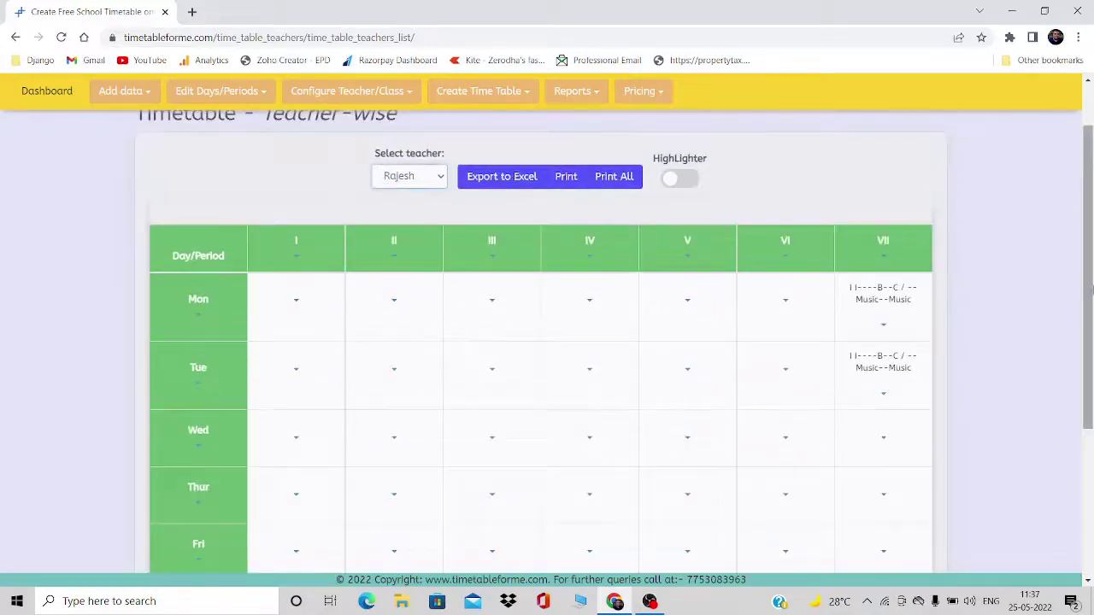